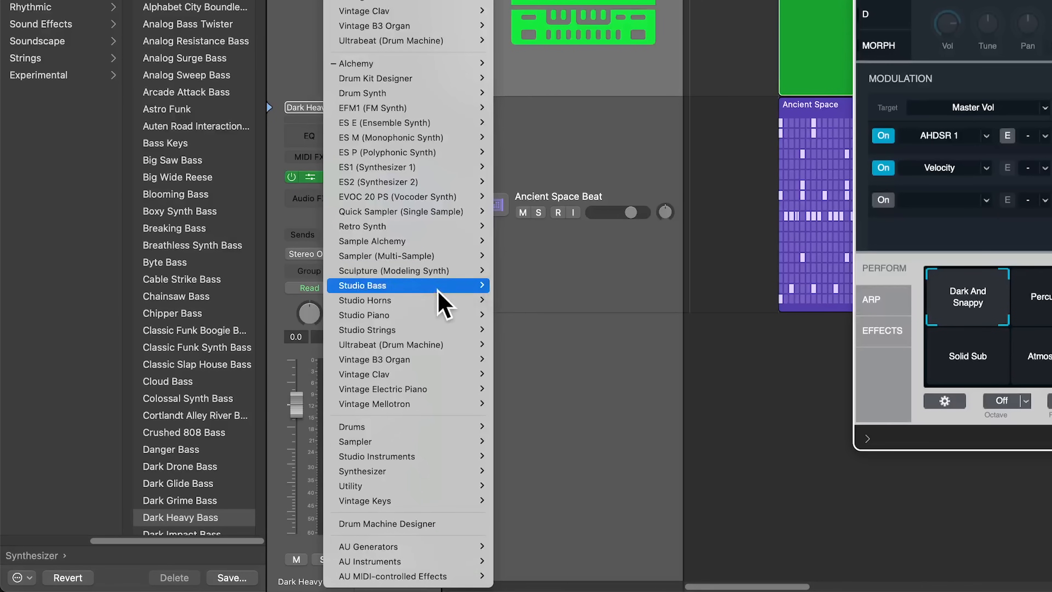
Load Alchemy on Dark Heavy Bass and show its Advanced view Env Follower page.
mouse_move(435, 346)
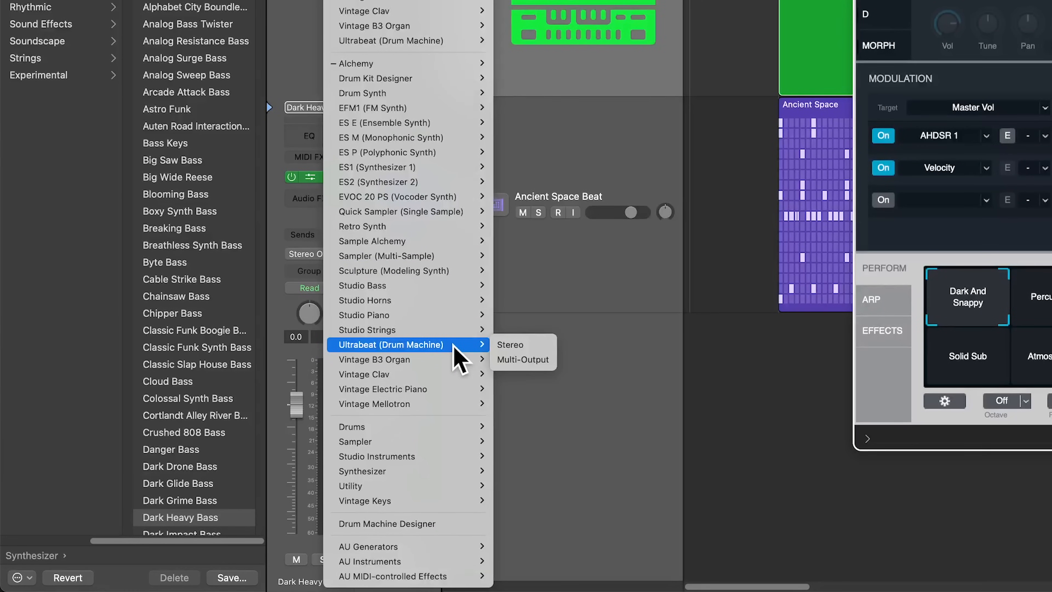
mouse_move(396, 66)
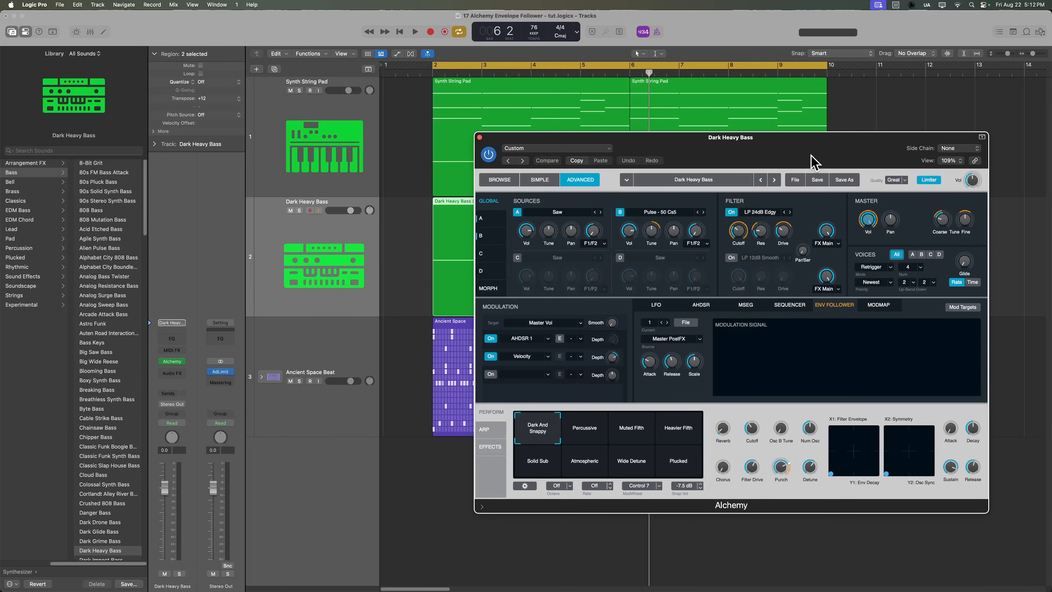
key("space")
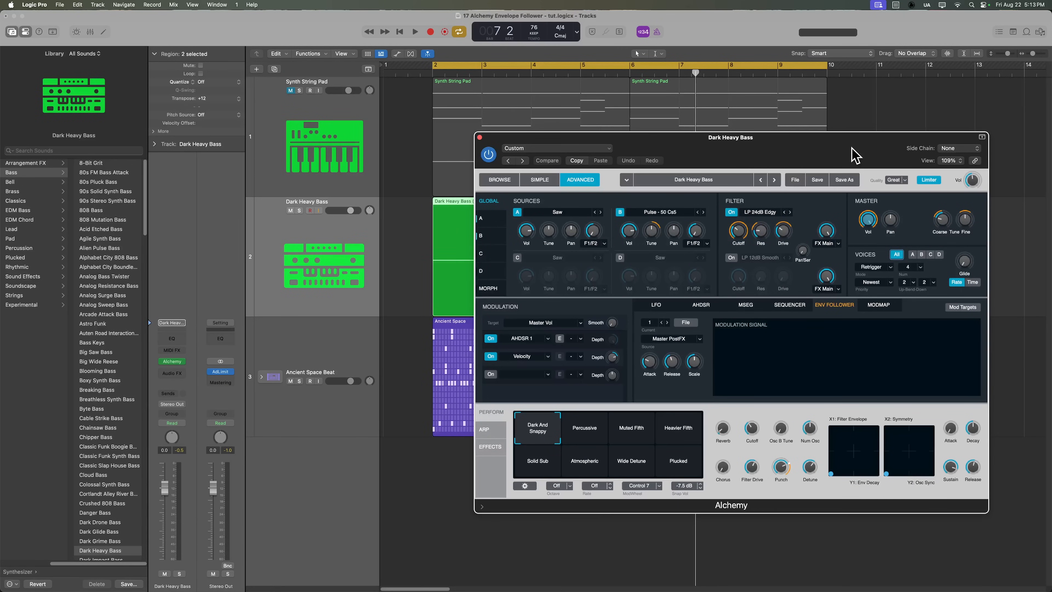
left_click(337, 353)
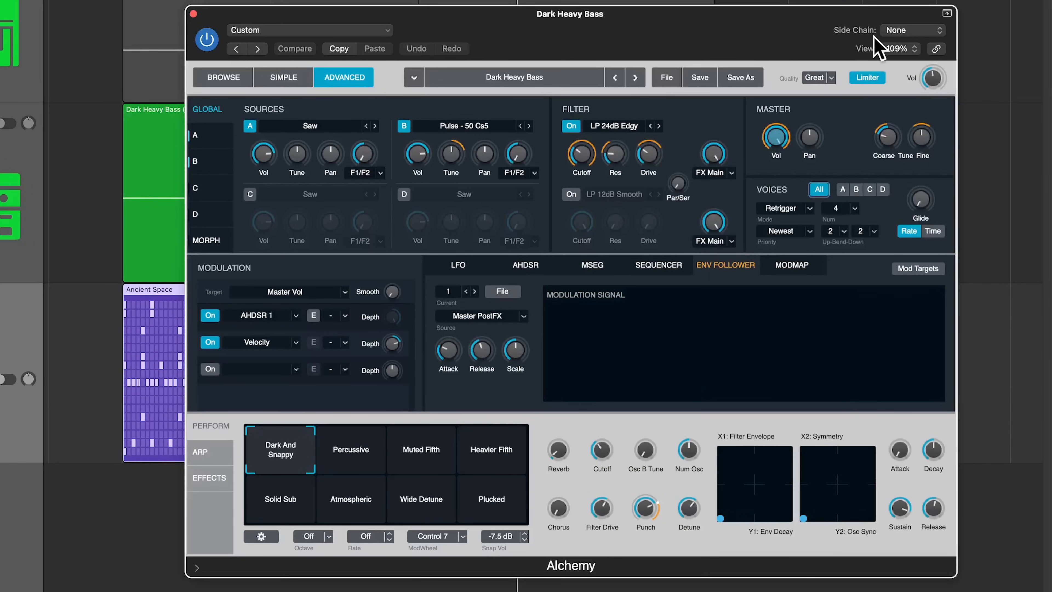
Set Alchemy's side chain input to Kick 1 - Ancient Space (Inst 2).
left_click(914, 32)
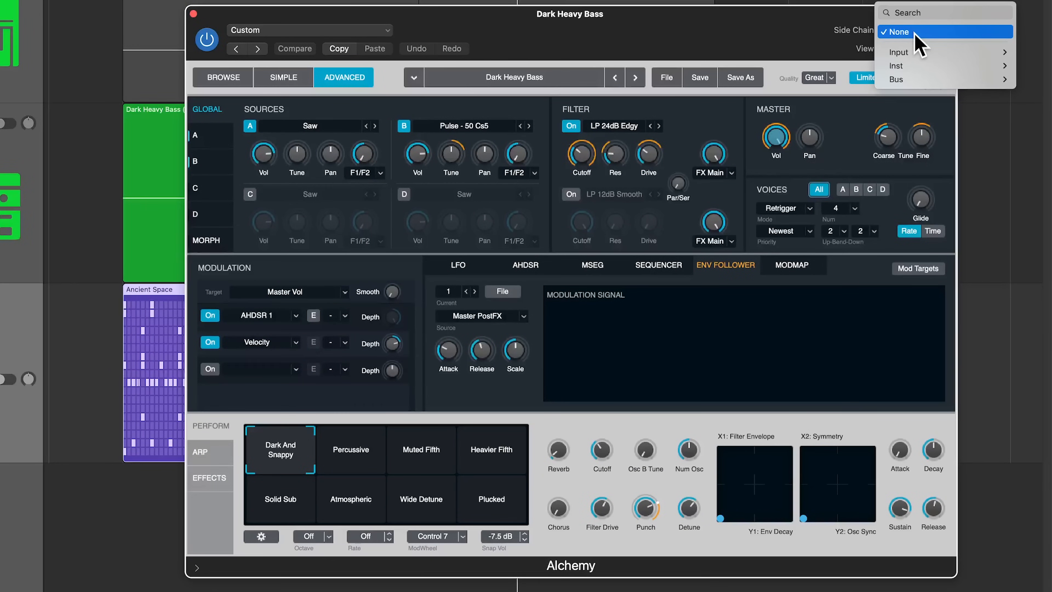
mouse_move(918, 67)
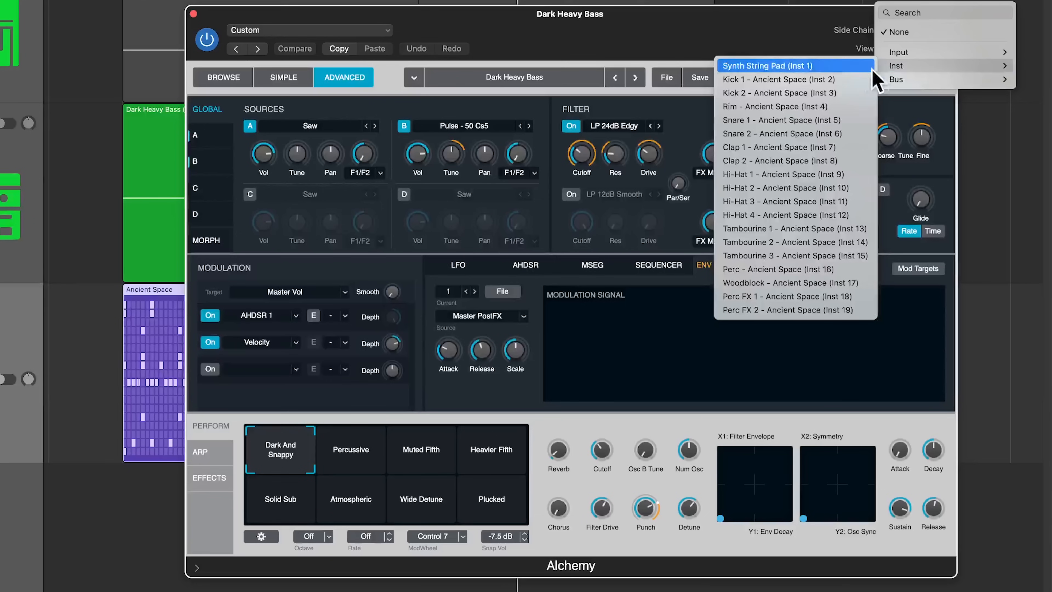
left_click(778, 80)
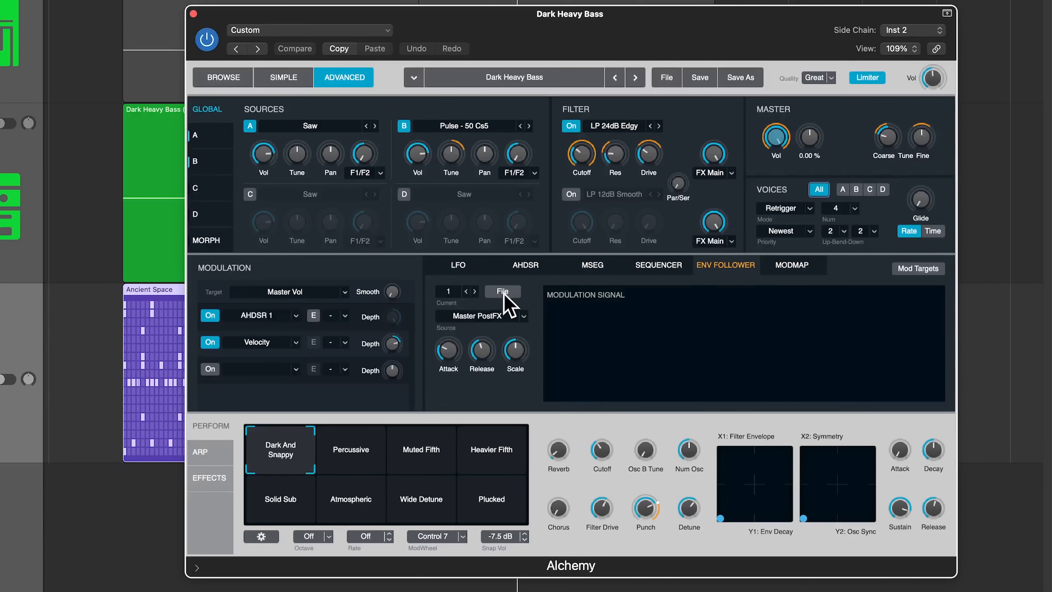
Set the envelope follower source to Audio > SideChain.
left_click(478, 321)
mouse_move(482, 345)
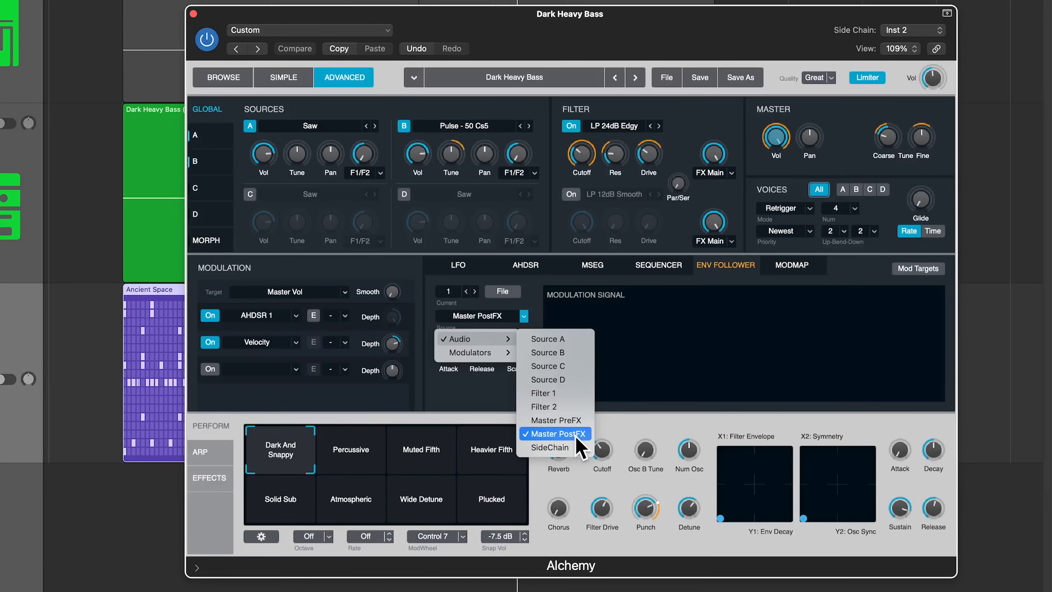
left_click(555, 448)
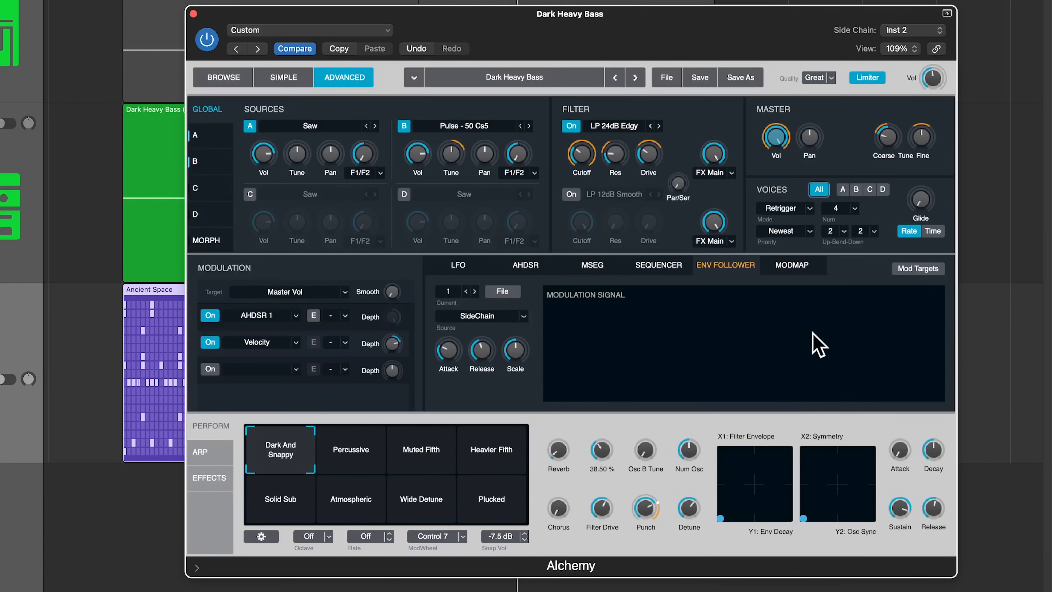
Play the arrangement and select Filter 1 Cutoff to show its modulation routing.
key("space")
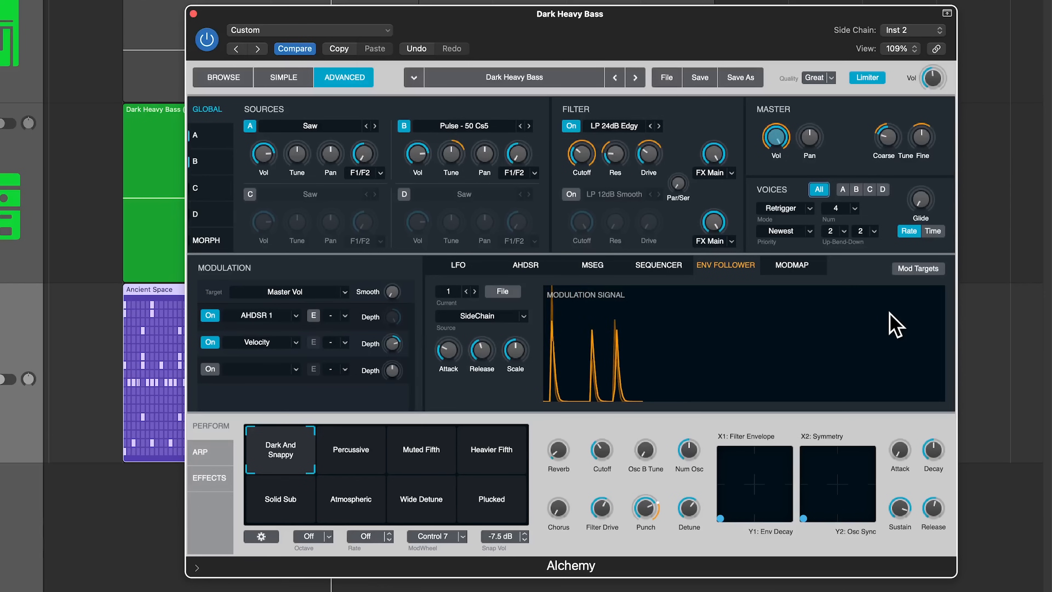
left_click(582, 154)
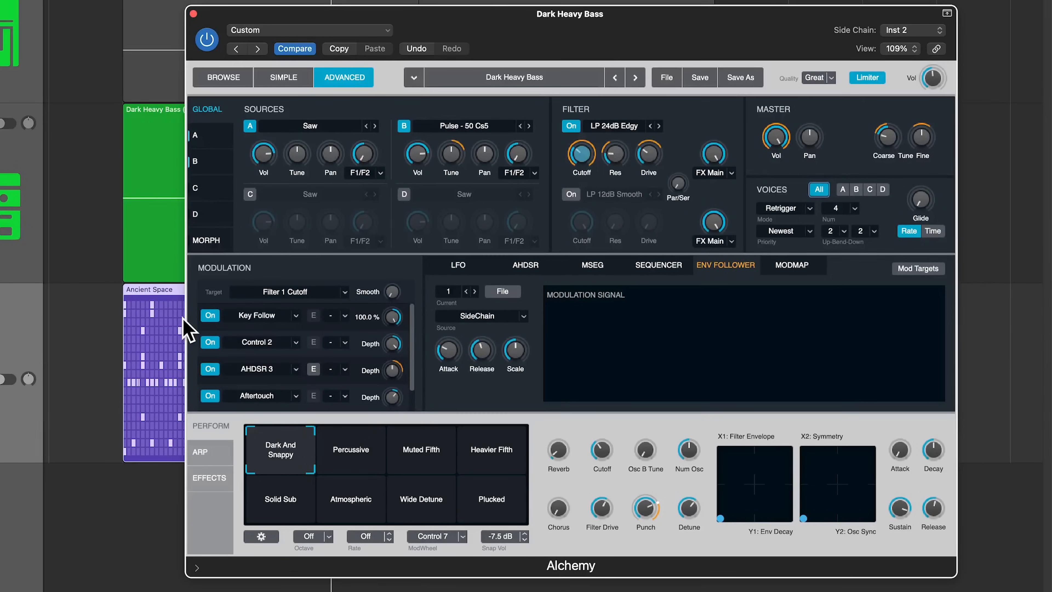
scroll(294, 382, "down", 1)
left_click_drag(412, 360, 409, 320)
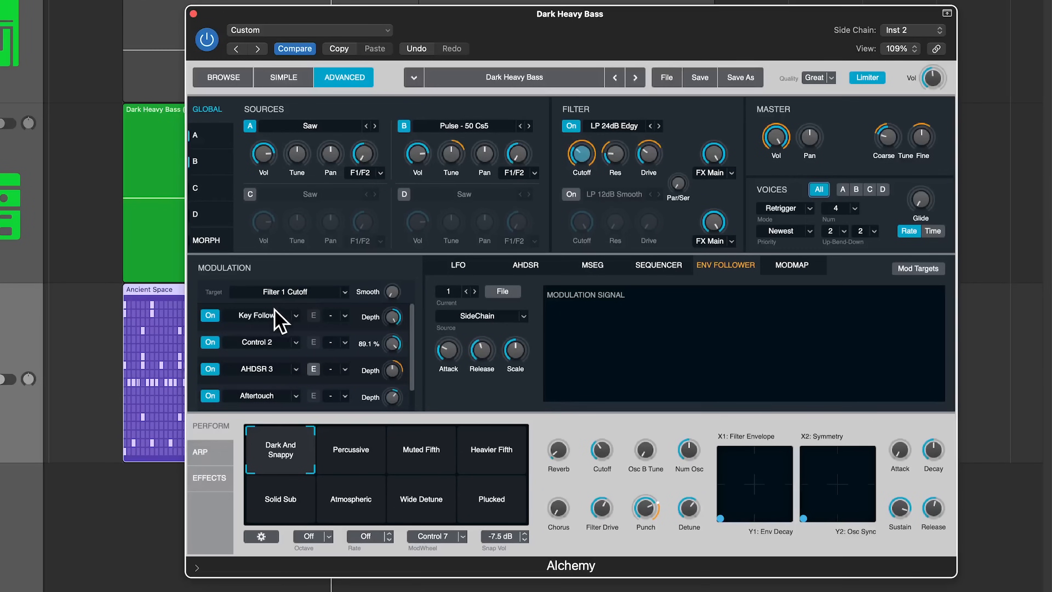
Set the Aftertouch, AHDSR 3, Control 2 and Key Follow modulation sources to None.
left_click(275, 397)
left_click(292, 529)
left_click(283, 373)
left_click(277, 503)
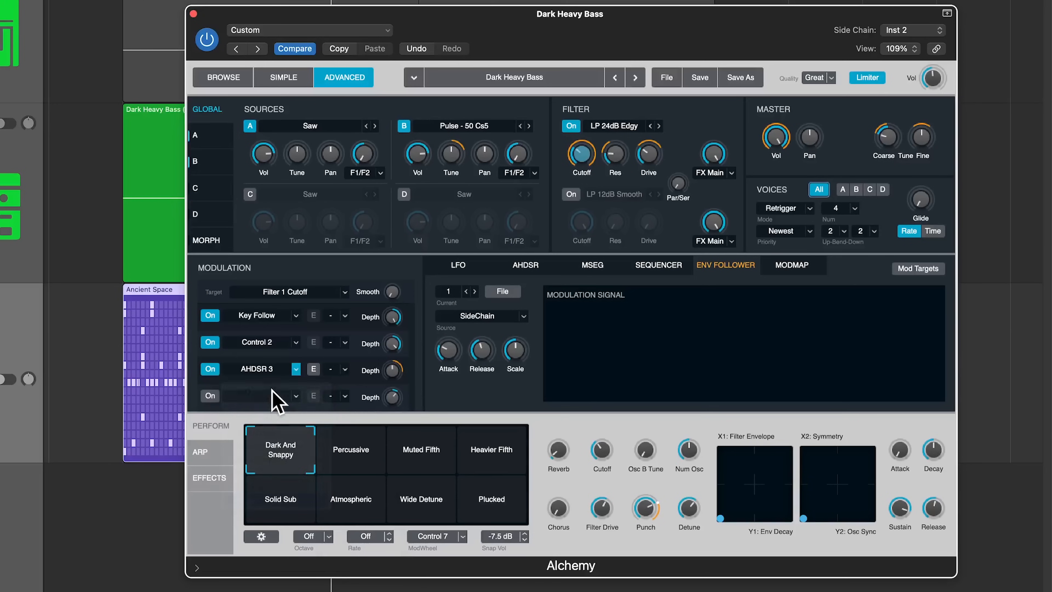
left_click(272, 352)
left_click(265, 474)
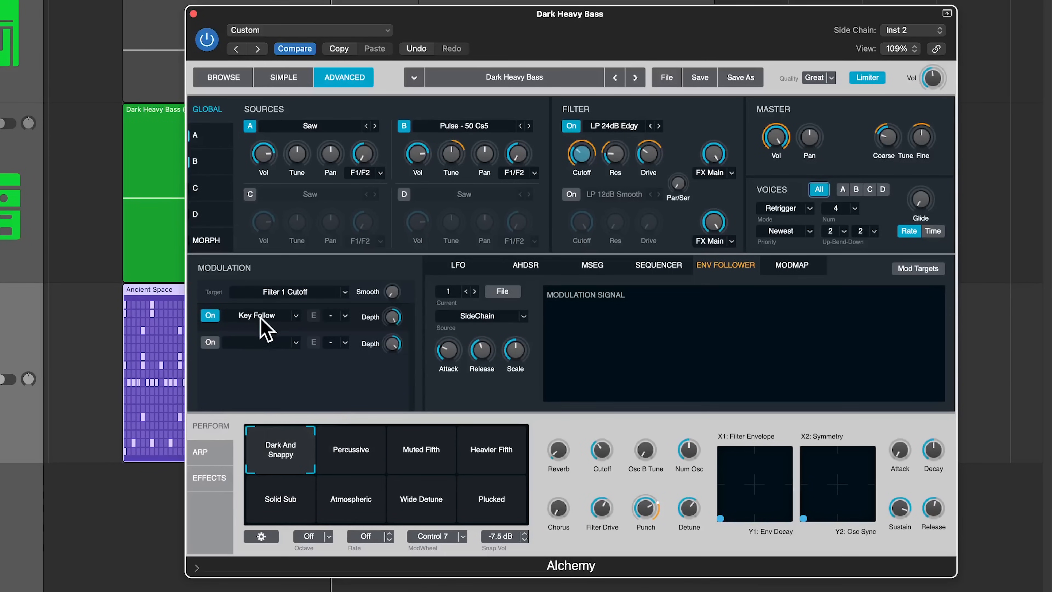
left_click(264, 319)
left_click(256, 446)
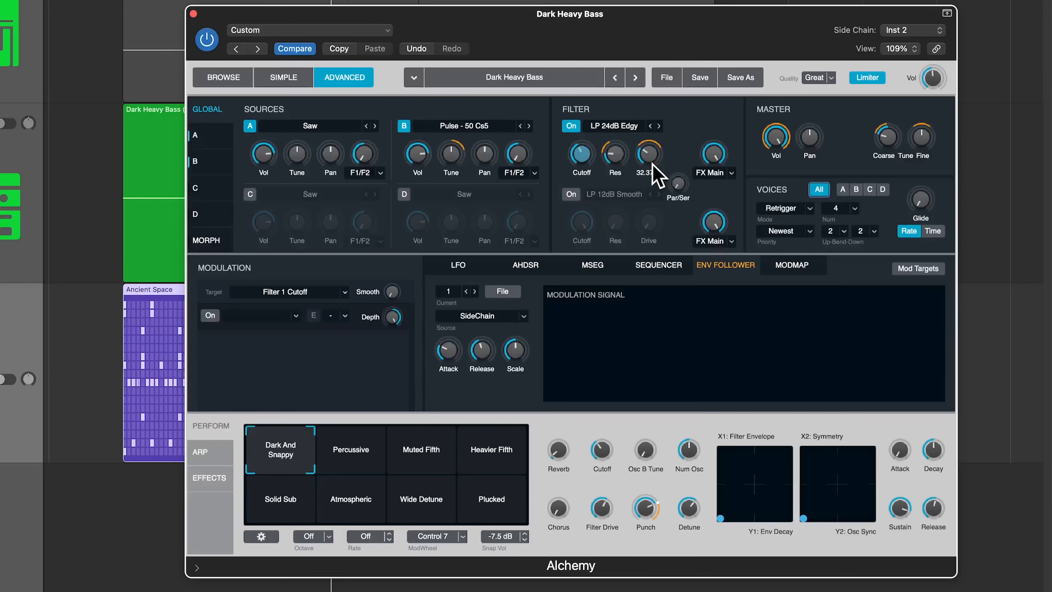
Lower the cutoff to about 114 Hz, then enable the empty slot with Envelope Follower 1.
left_click_drag(580, 159, 604, 253)
key("space")
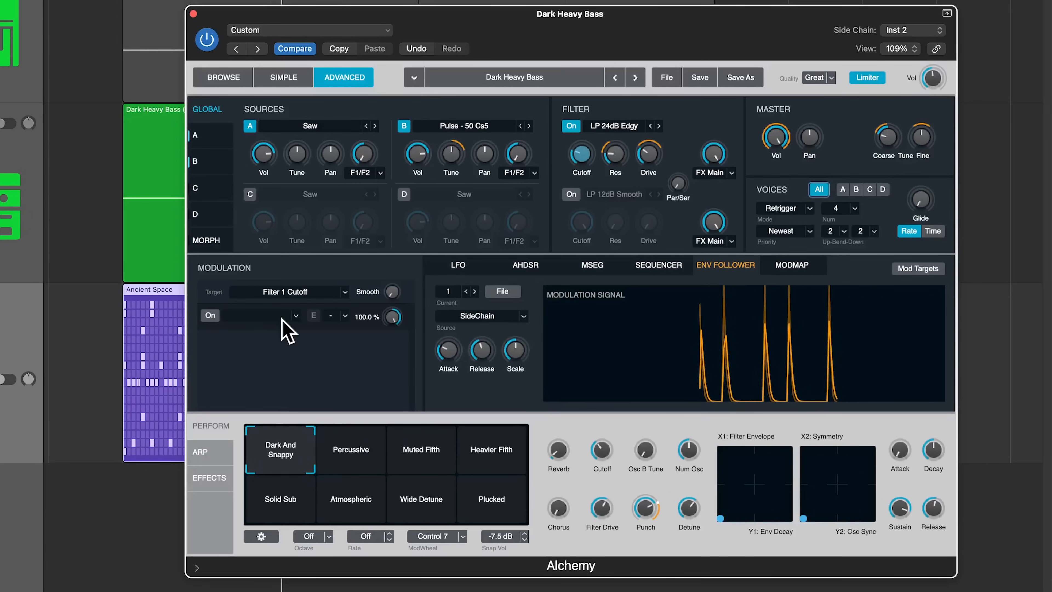
left_click(215, 317)
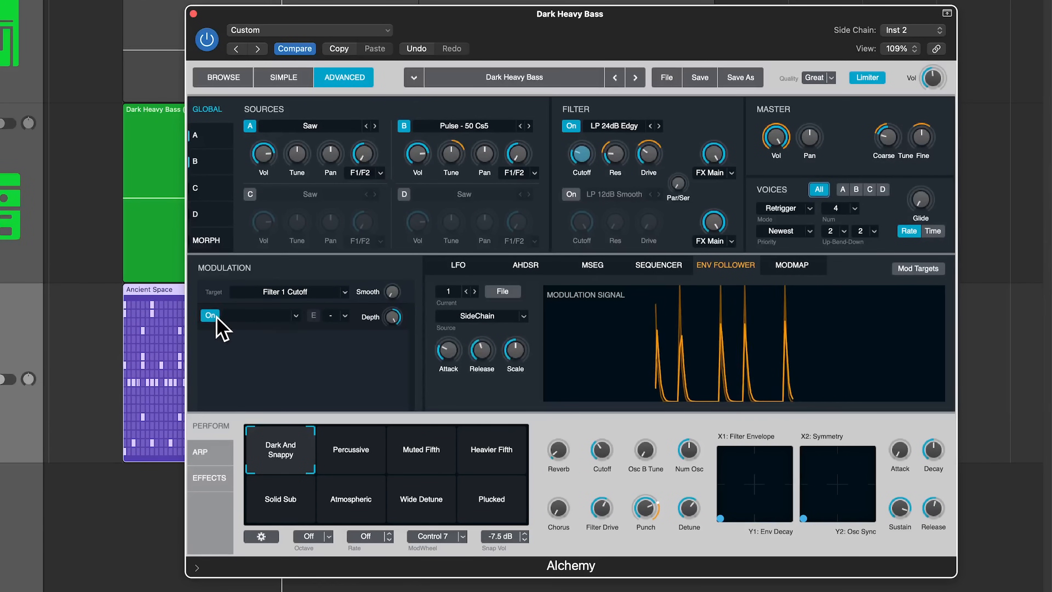
left_click(258, 315)
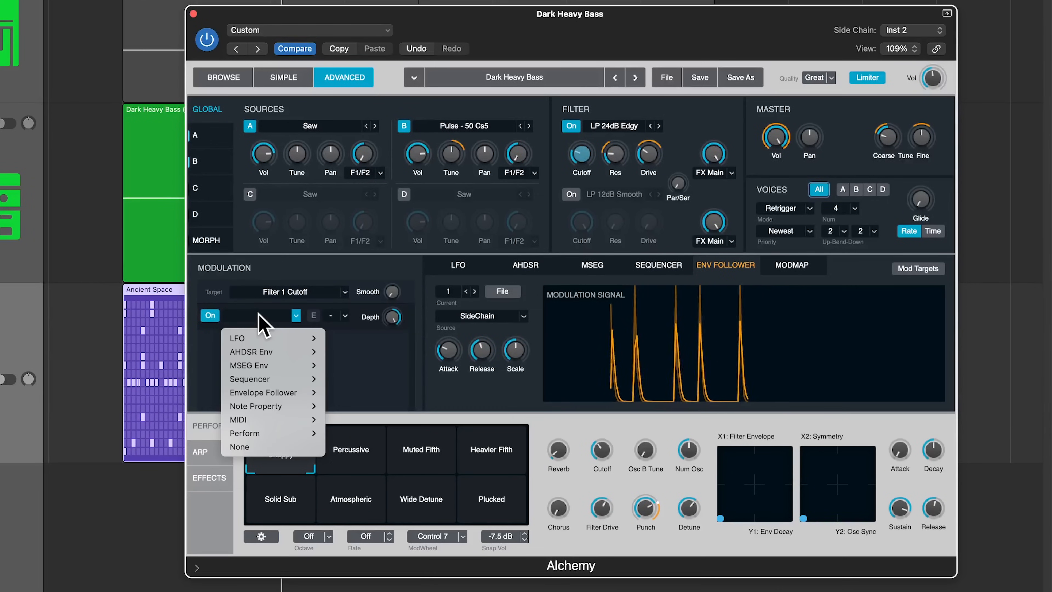
mouse_move(267, 397)
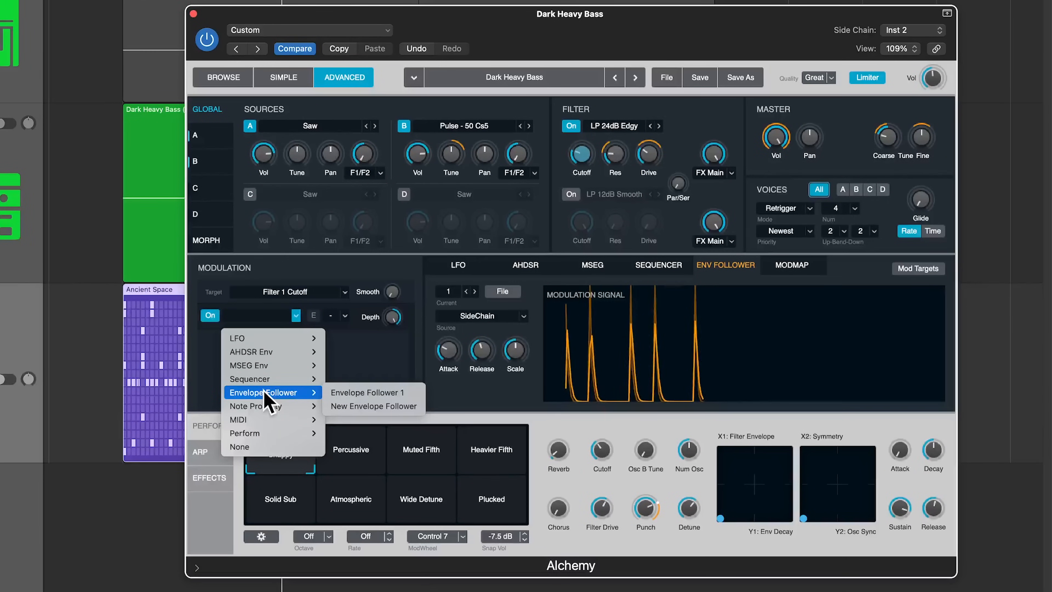
left_click(348, 392)
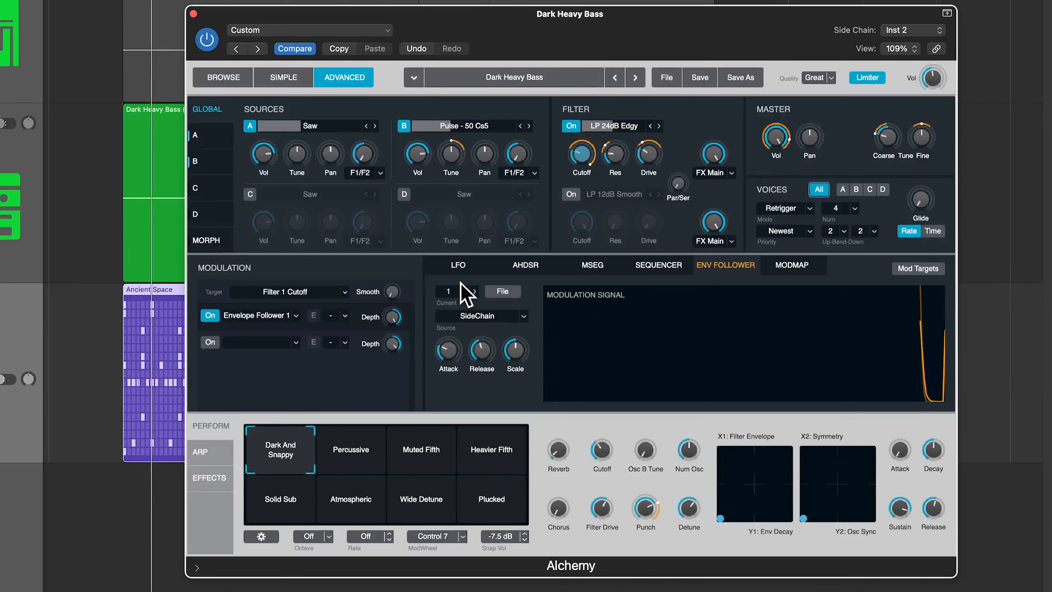
Set Envelope Follower 1 depth to -100% and retune the cutoff to about 1099 Hz during playback.
left_click_drag(584, 160, 590, 173)
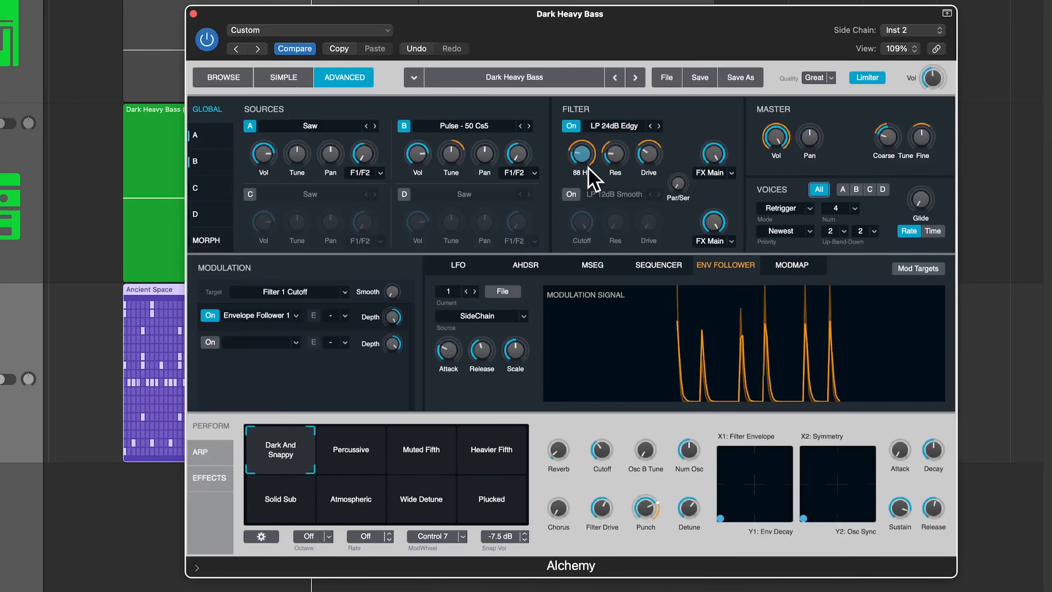
left_click_drag(388, 412, 387, 470)
left_click_drag(589, 133, 590, 125)
key("space")
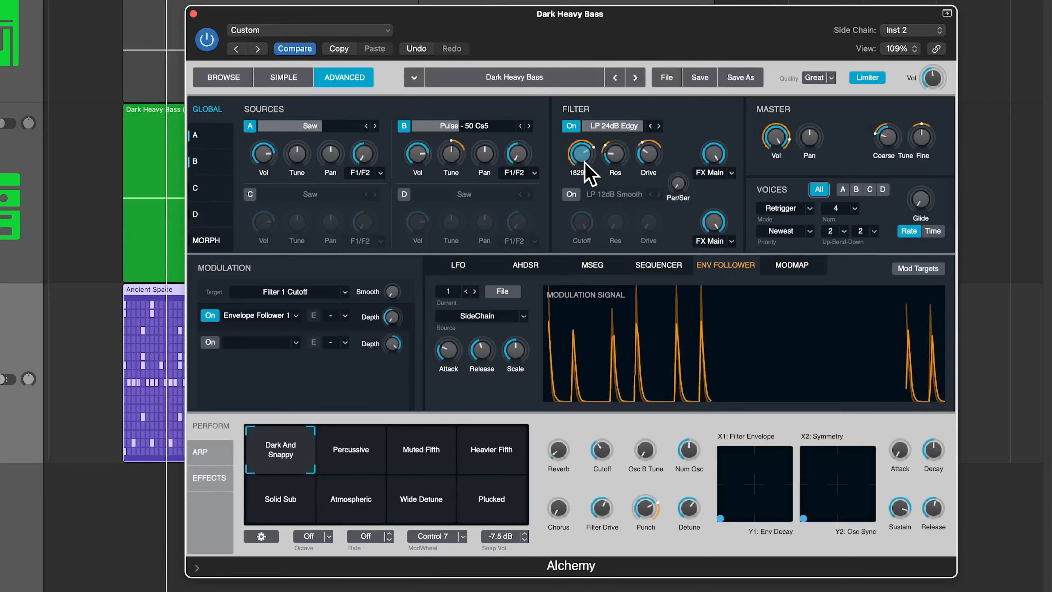
left_click_drag(584, 161, 584, 170)
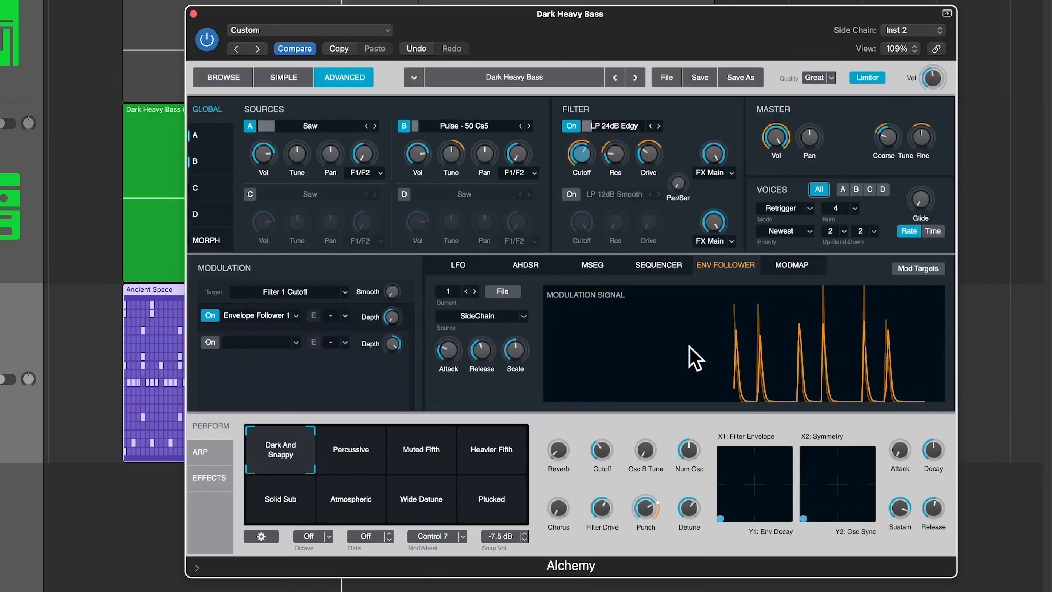
mouse_move(368, 316)
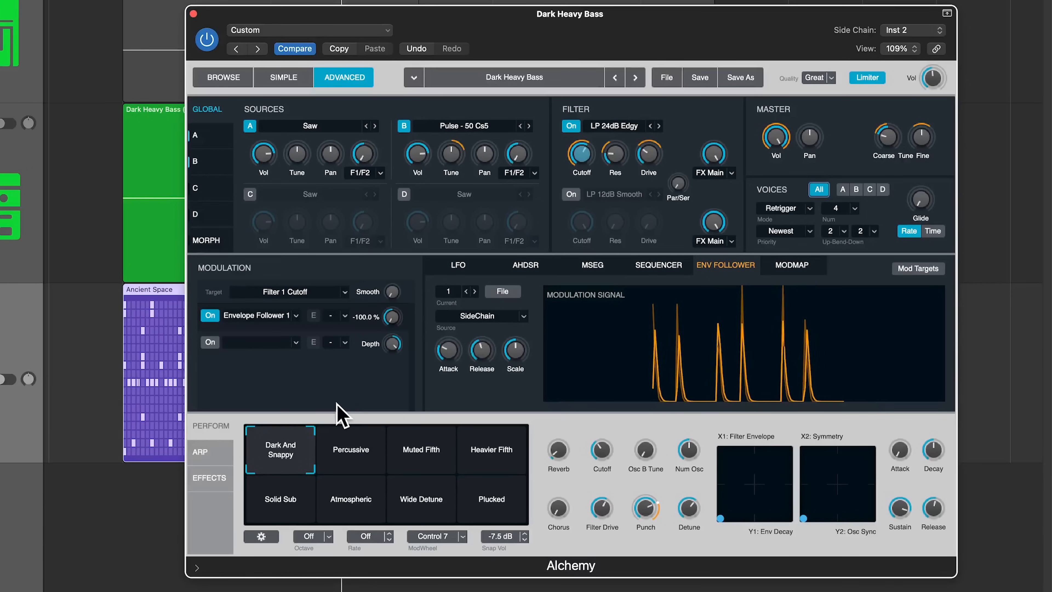
mouse_move(392, 342)
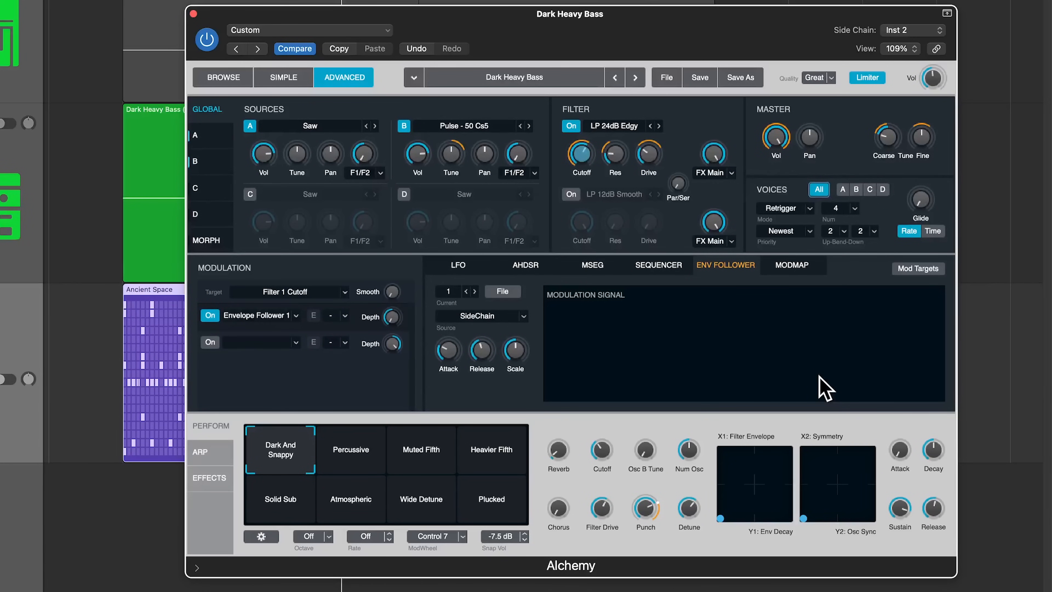
Shorten the follower attack to 0.0186 s while trying different release times during playback.
key("space")
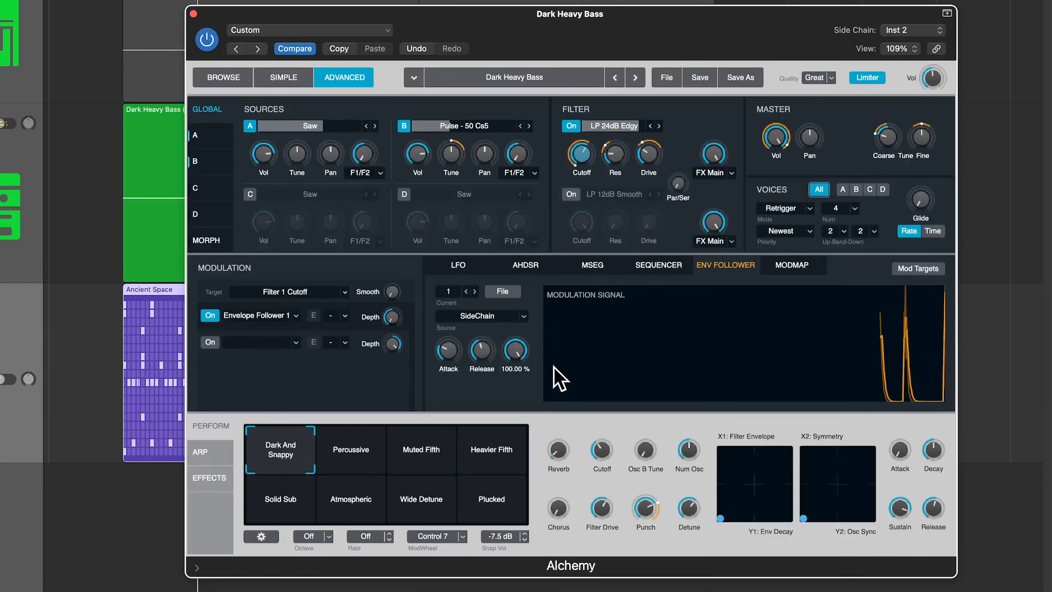
mouse_move(481, 364)
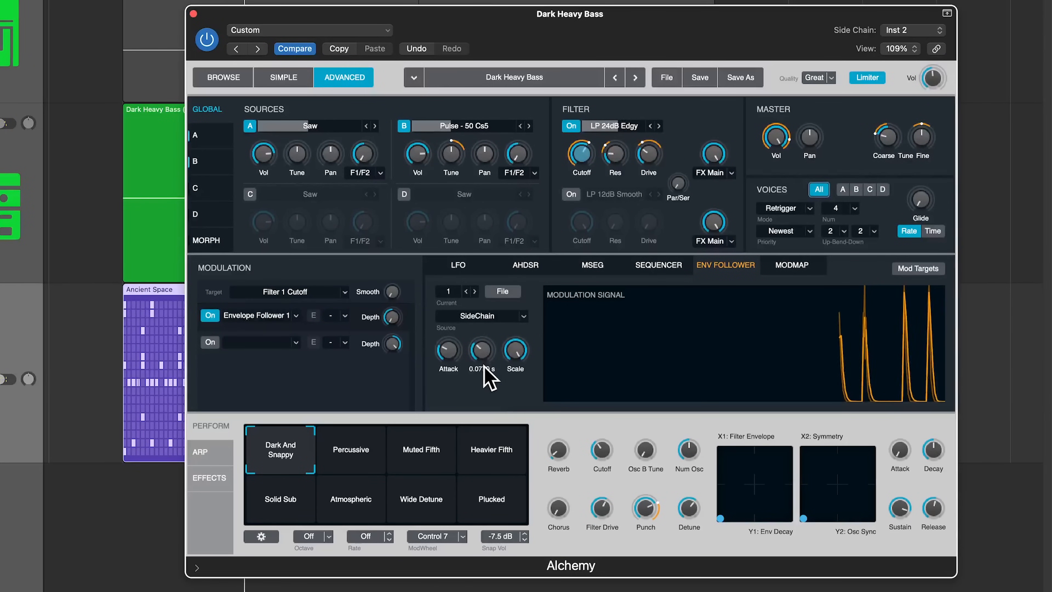
left_click_drag(451, 359, 453, 367)
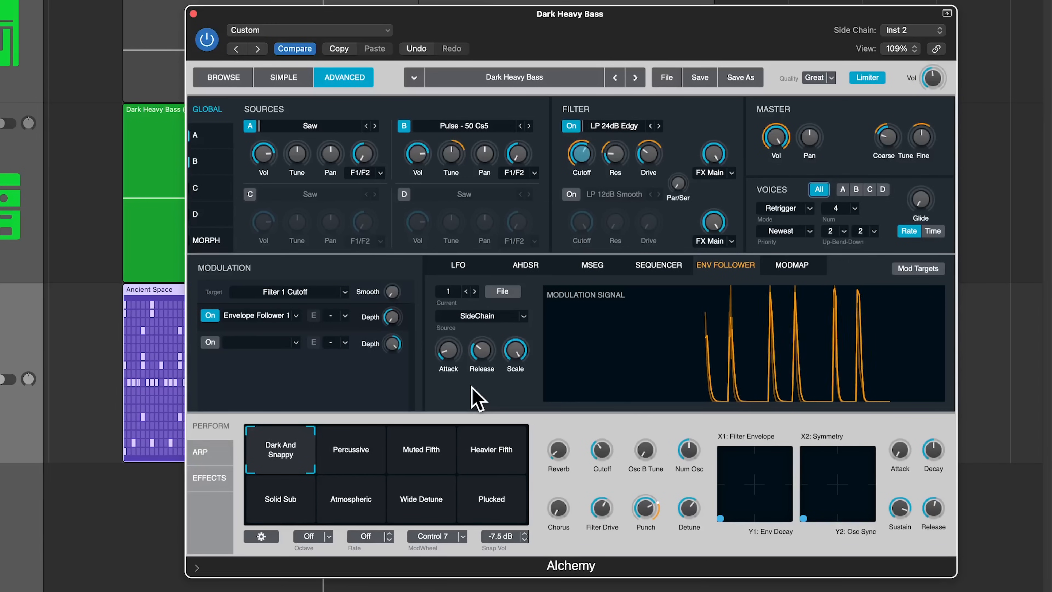
left_click_drag(481, 357, 482, 410)
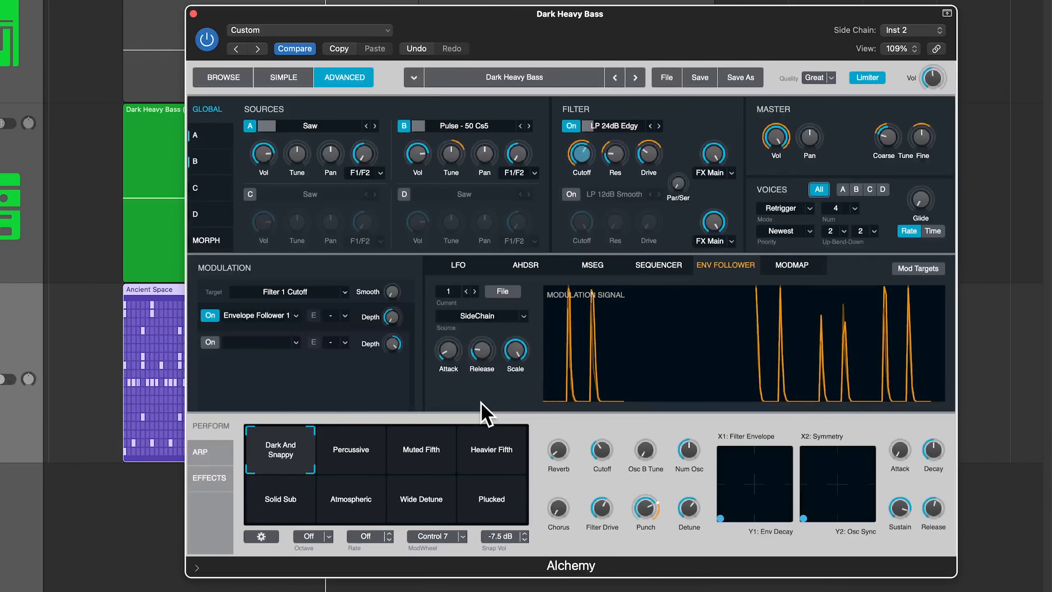
left_click_drag(493, 357, 507, 317)
Set the follower release to 0.24 s and scale to about 43%, auditioning the bass.
key("space")
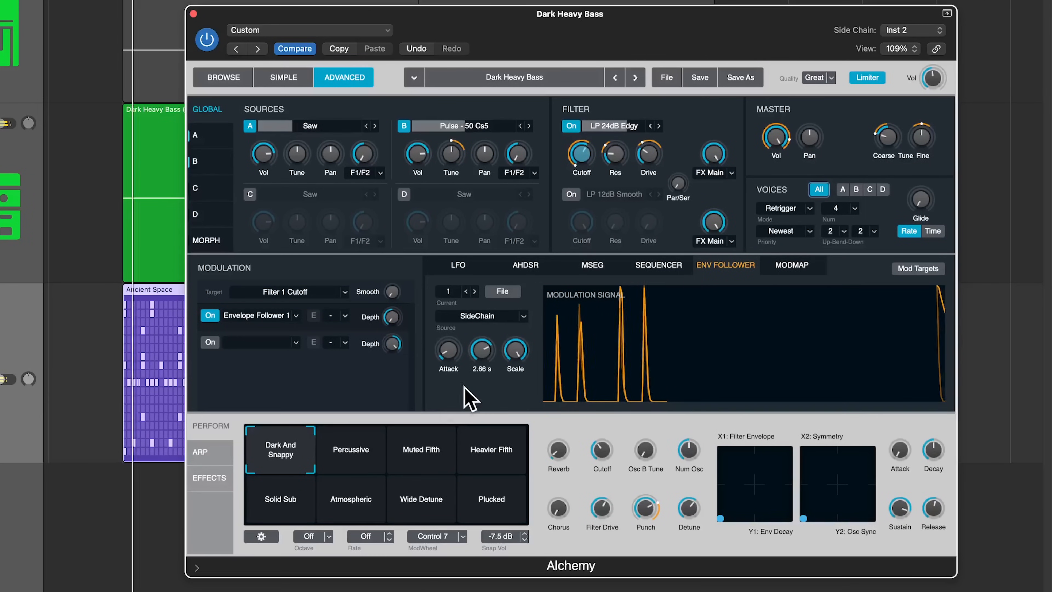
left_click_drag(482, 355, 482, 387)
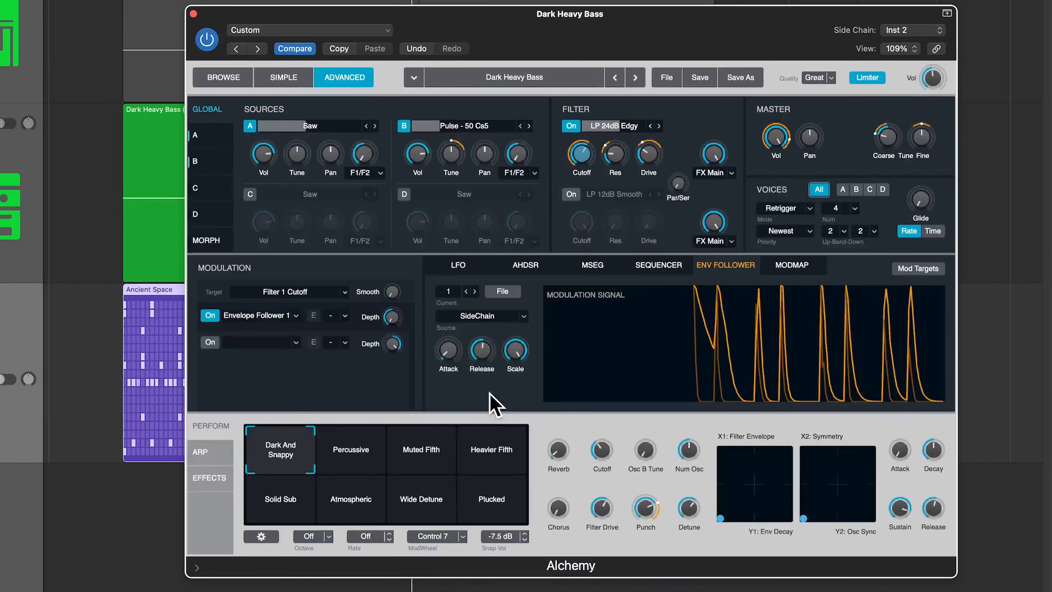
left_click_drag(515, 350, 529, 388)
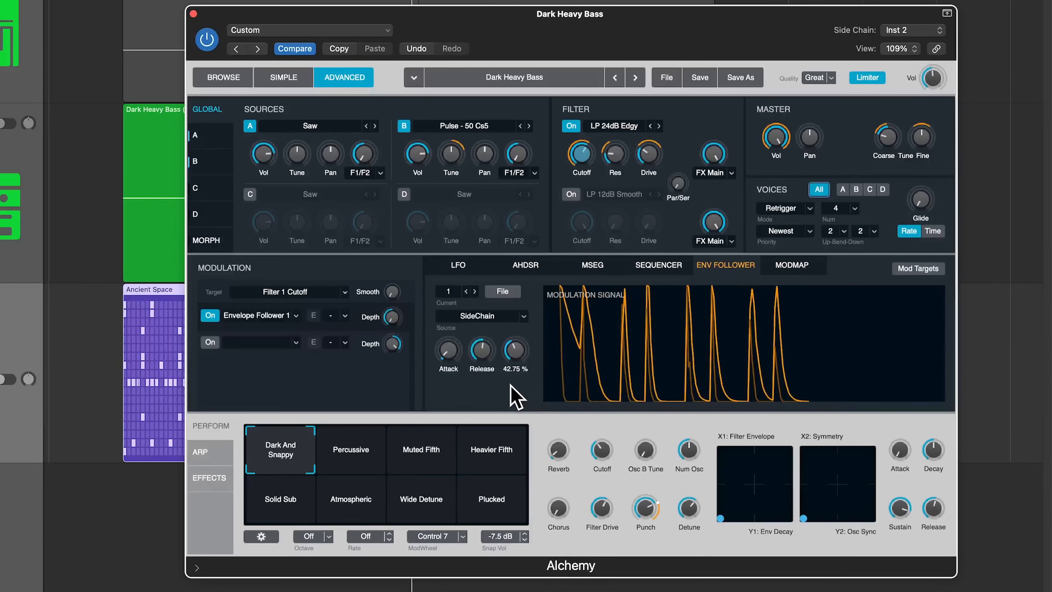
key("space")
left_click_drag(524, 348, 525, 358)
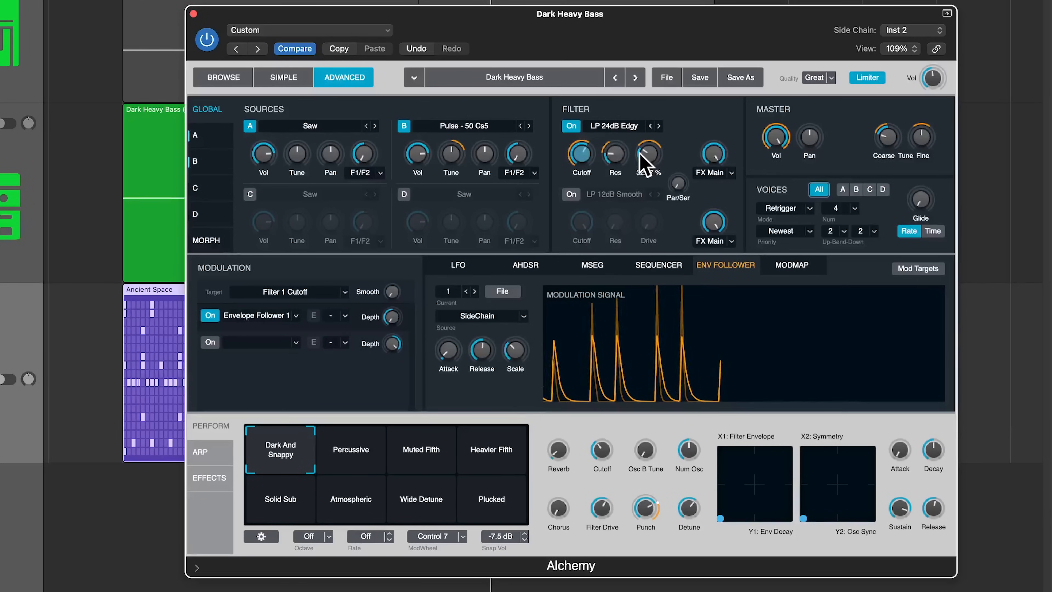
Replace Control 6 with Envelope Follower 1 as Filter 1 resonance modulator and play.
left_click(615, 155)
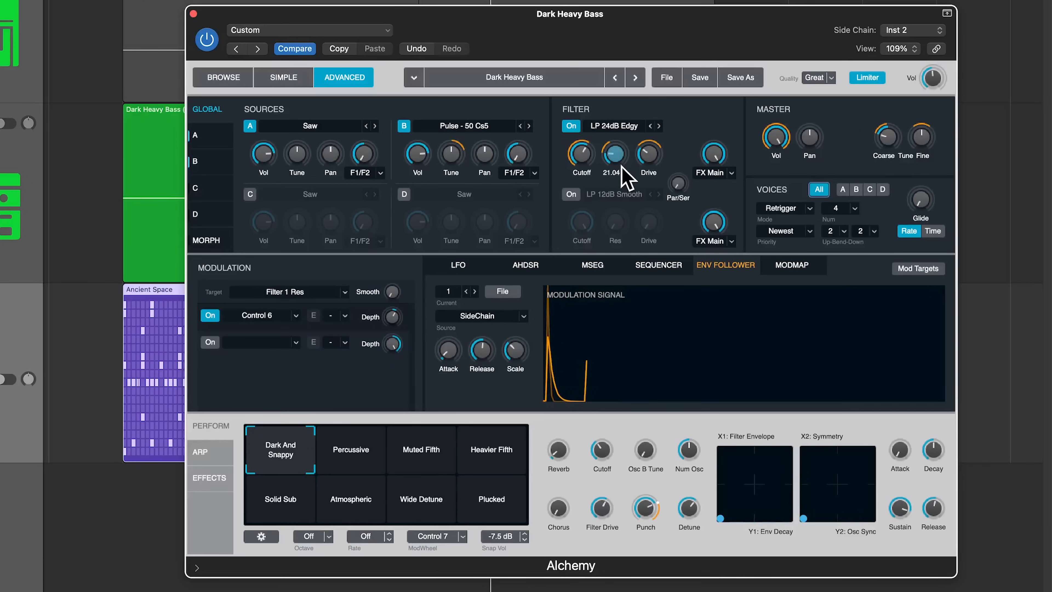
left_click(260, 318)
left_click(277, 447)
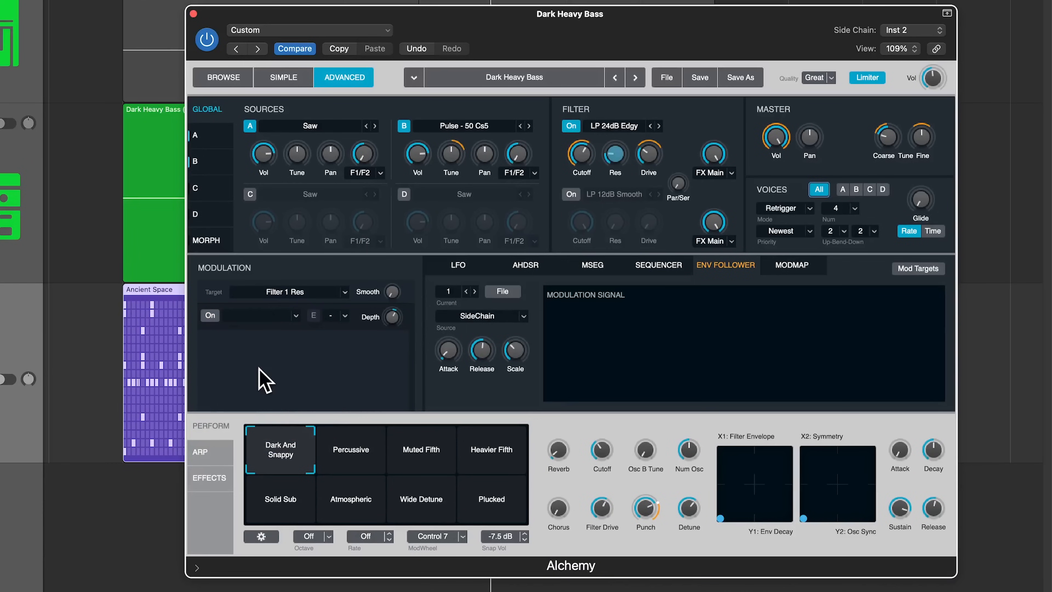
left_click(253, 318)
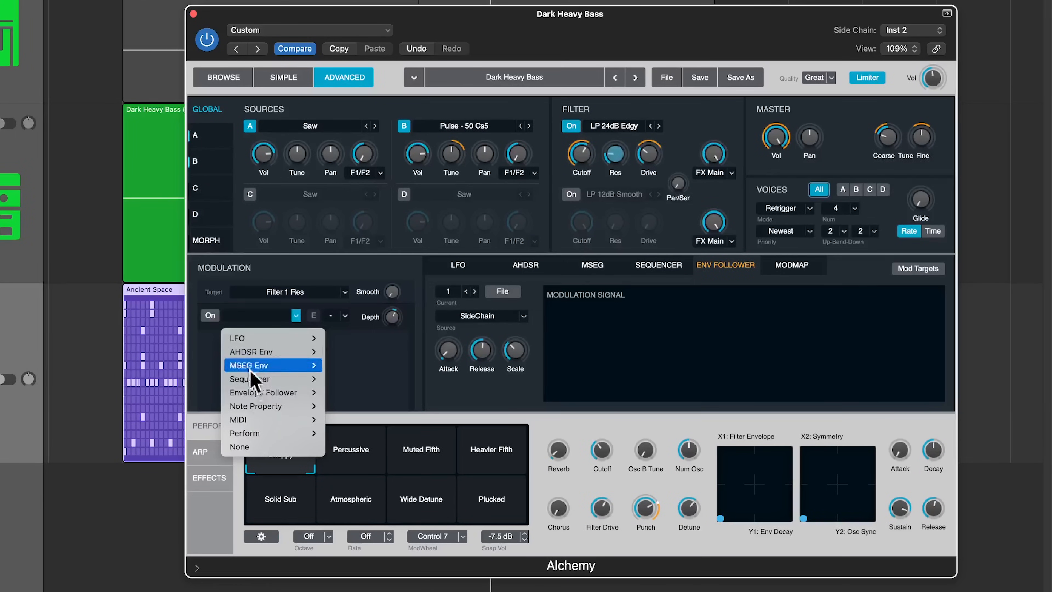
mouse_move(256, 394)
left_click(360, 392)
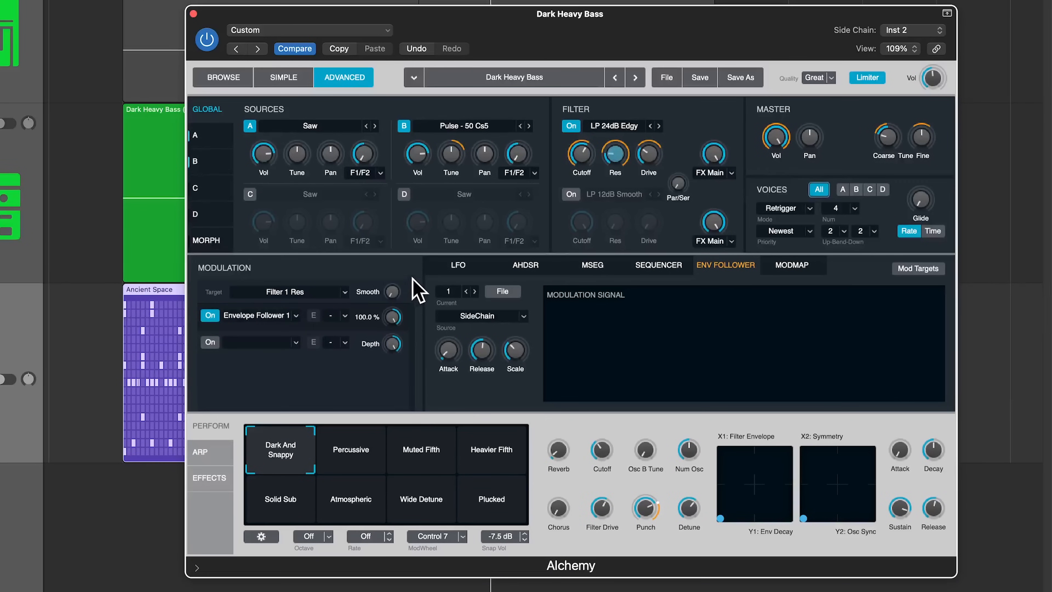
key("space")
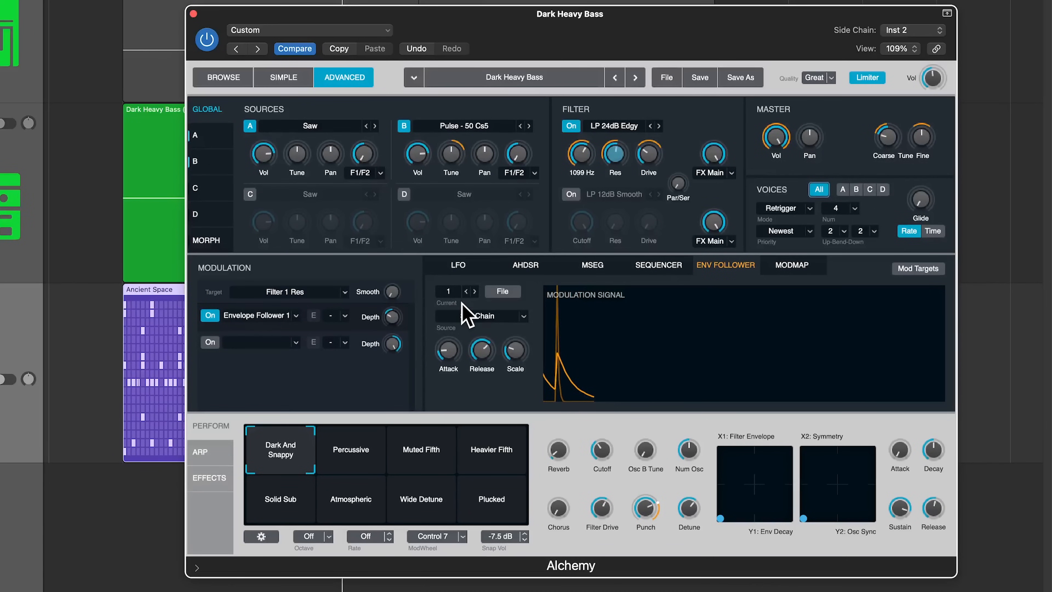
Assign a new Envelope Follower 2 to the resonance slot and start playback.
left_click(295, 315)
mouse_move(290, 393)
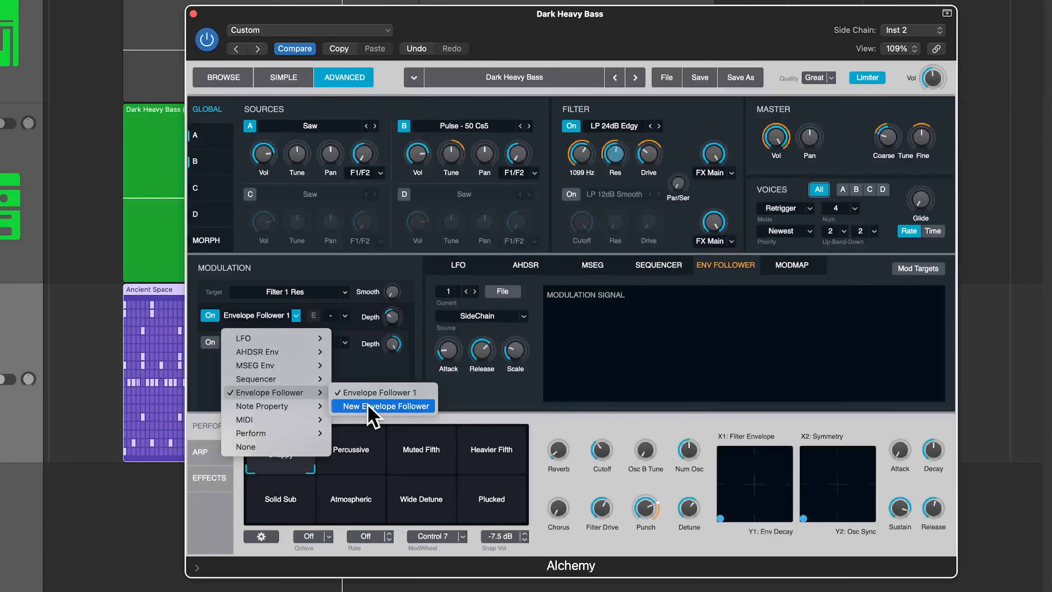
left_click(373, 407)
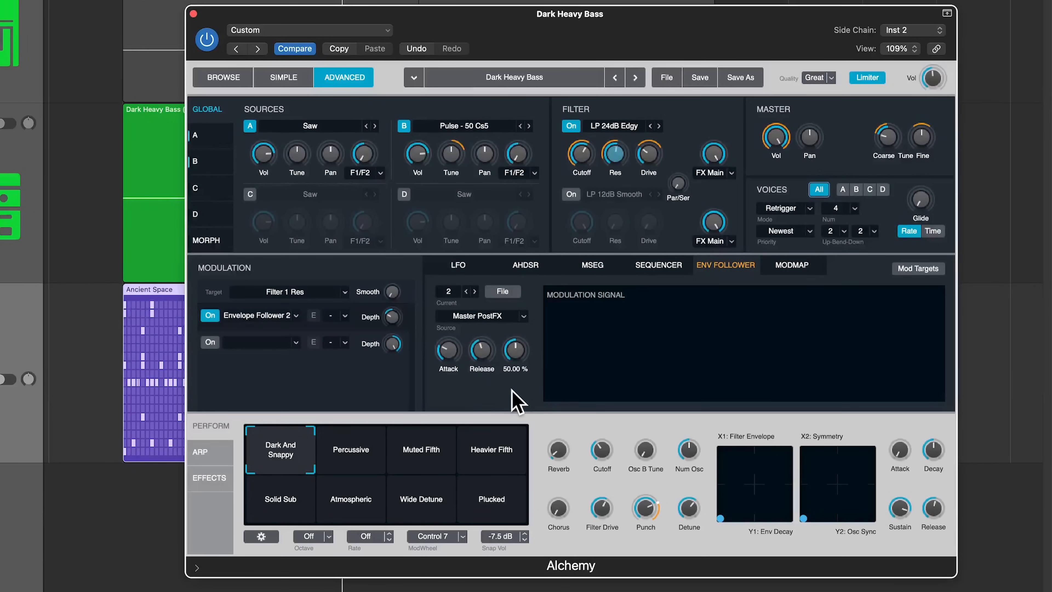
key("space")
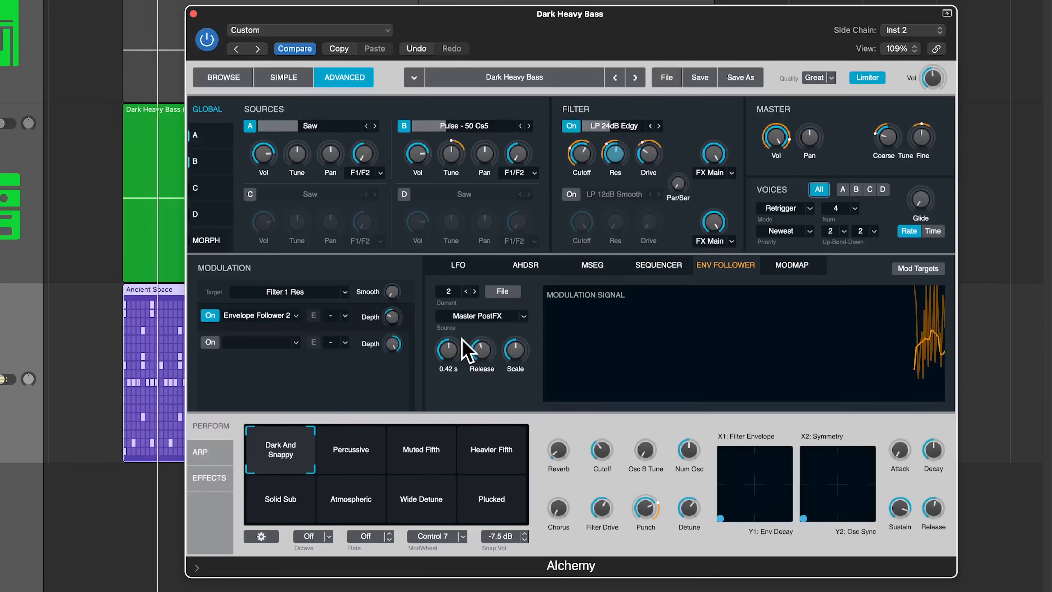
Set Envelope Follower 2 release near 1 s, scale about 49%, resonance depth -67.5%.
left_click_drag(482, 354, 533, 330)
left_click_drag(534, 330, 529, 376)
left_click_drag(397, 318, 433, 305)
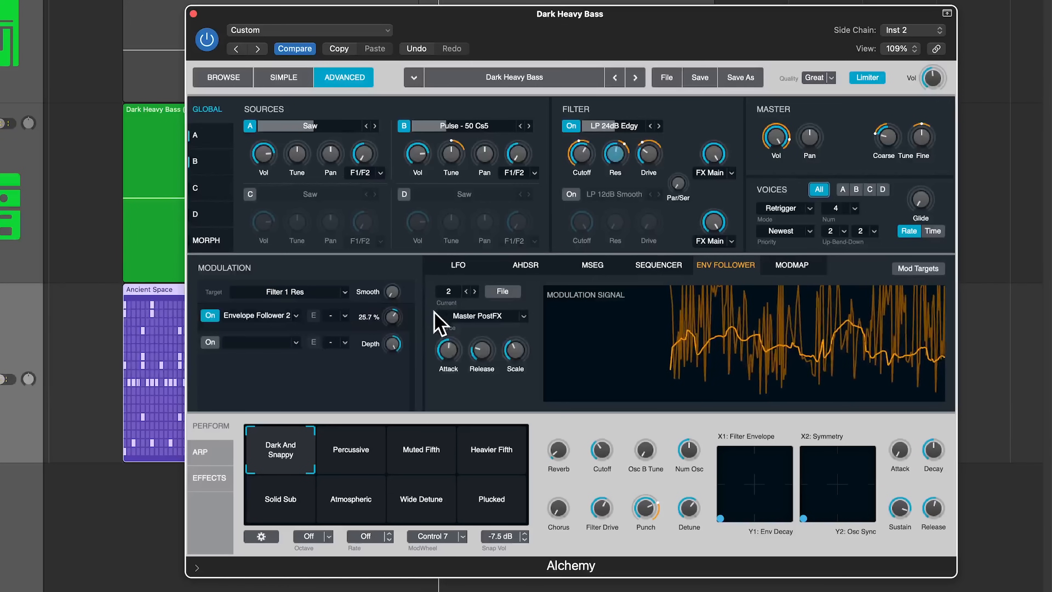
mouse_move(514, 347)
left_mouse_down()
mouse_move(525, 331)
mouse_move(523, 344)
left_mouse_up()
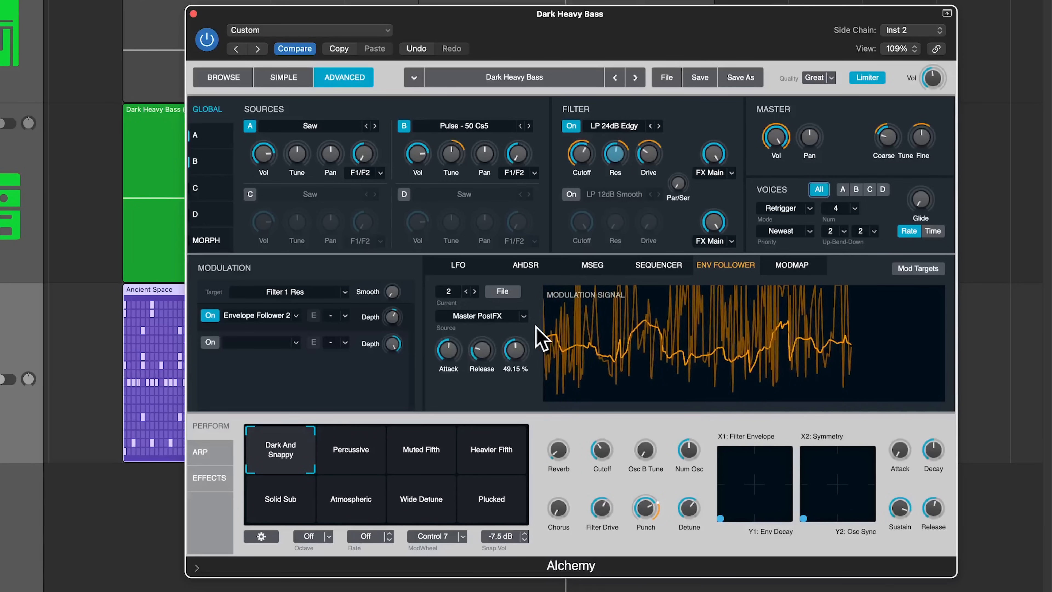
left_click(509, 316)
Switch Envelope Follower 2 to SideChain, with 0.17 s attack, longer release and about 41% resonance depth.
mouse_move(497, 339)
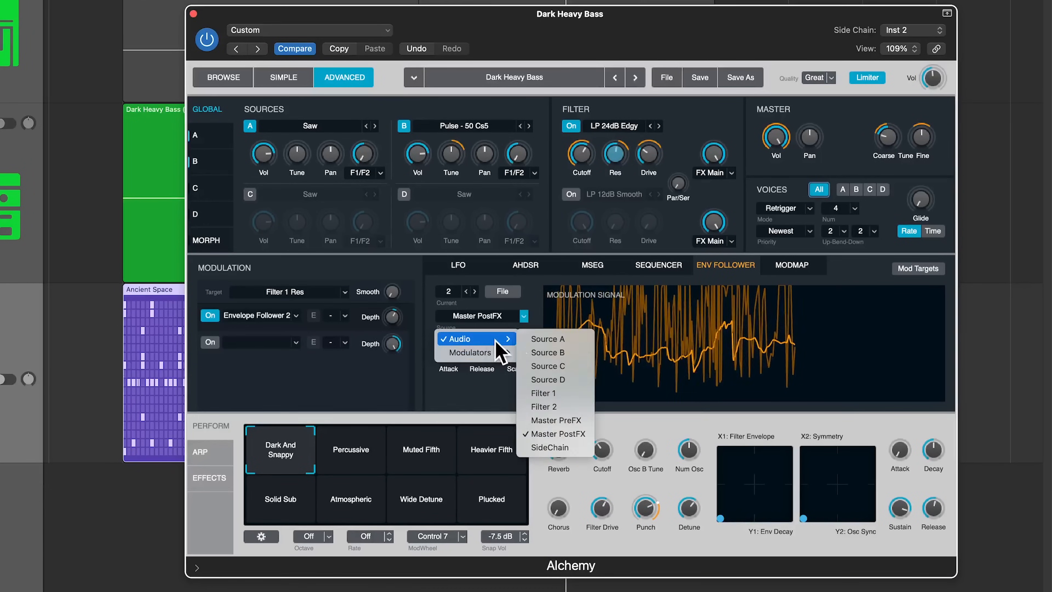
left_click(557, 447)
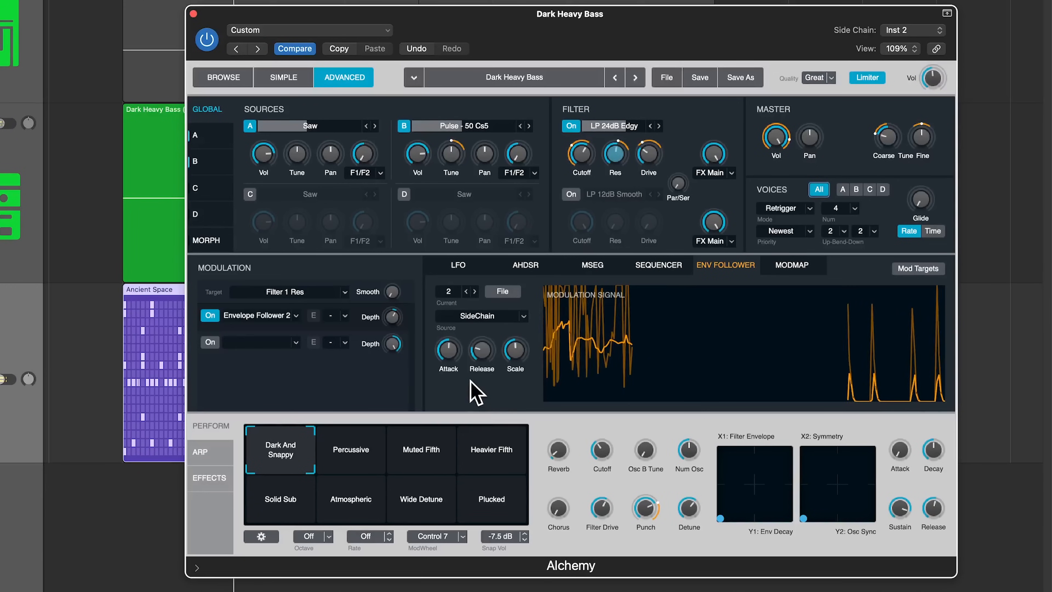
mouse_move(459, 380)
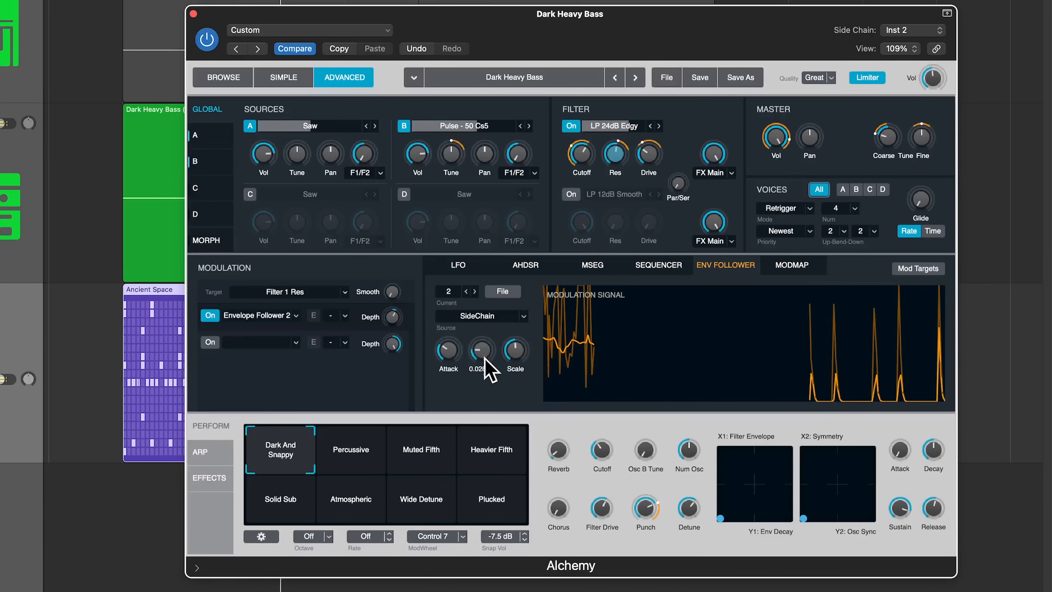
mouse_move(393, 328)
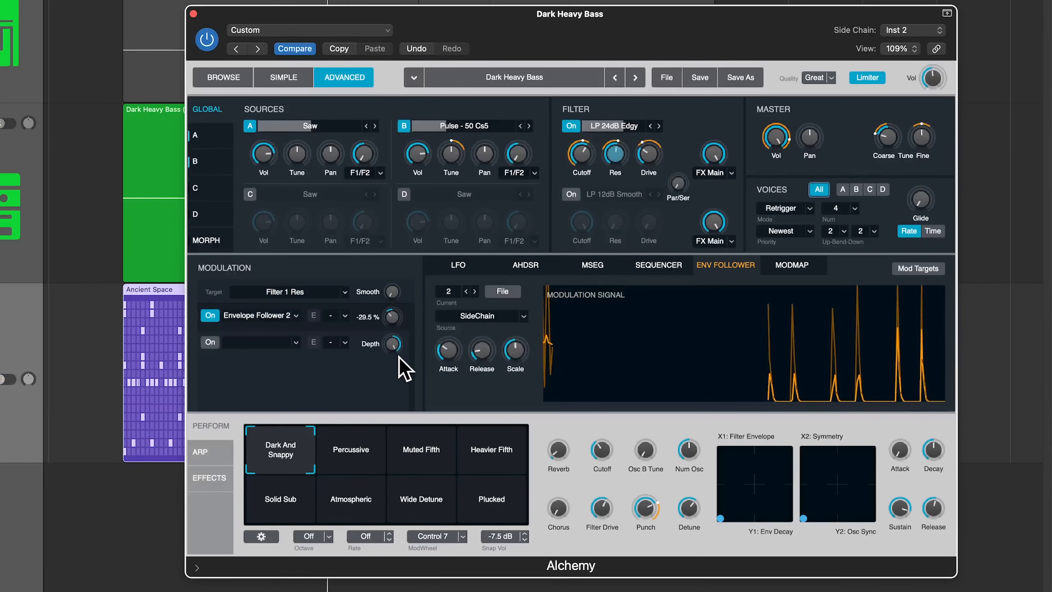
mouse_move(492, 343)
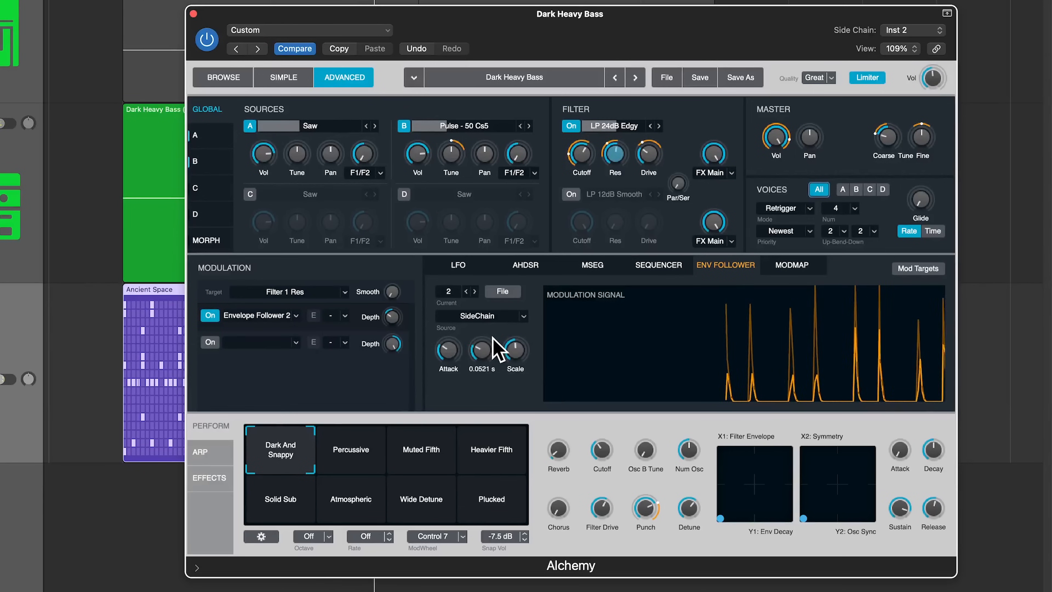
left_click_drag(492, 352, 500, 339)
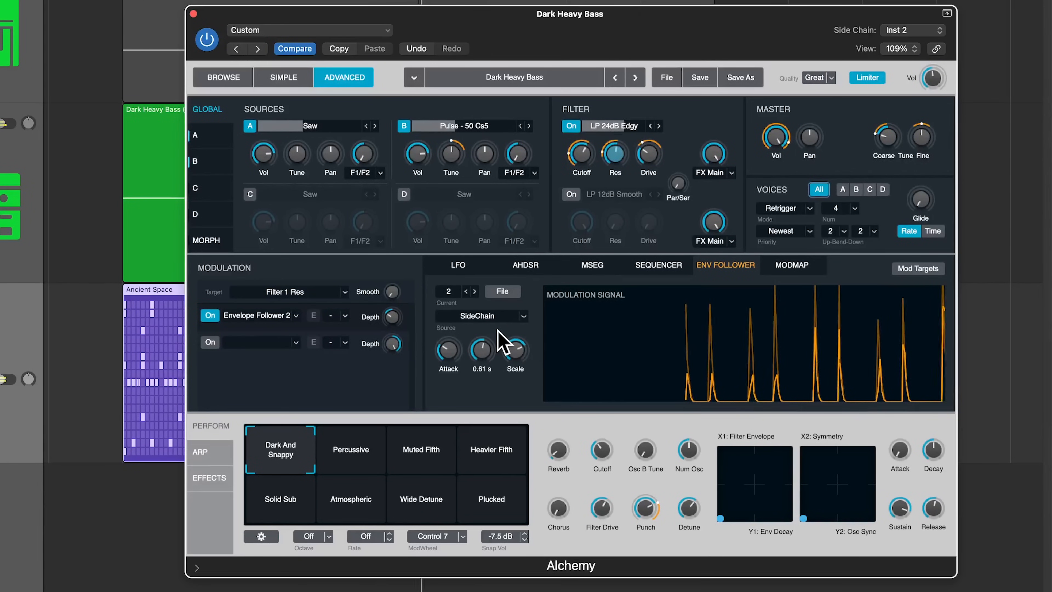
left_click_drag(392, 318, 420, 278)
mouse_move(615, 186)
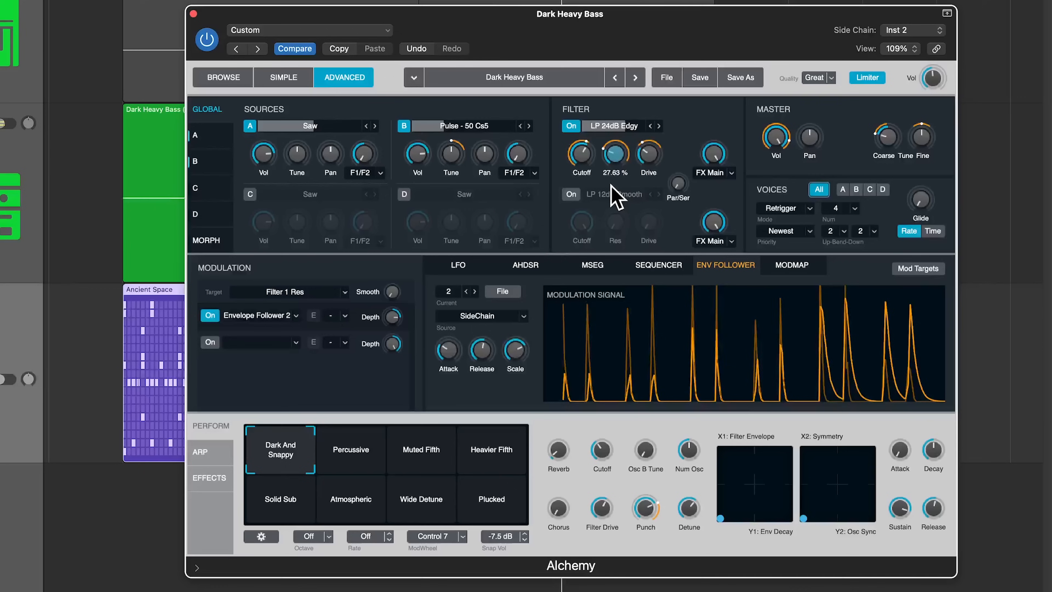
mouse_move(483, 357)
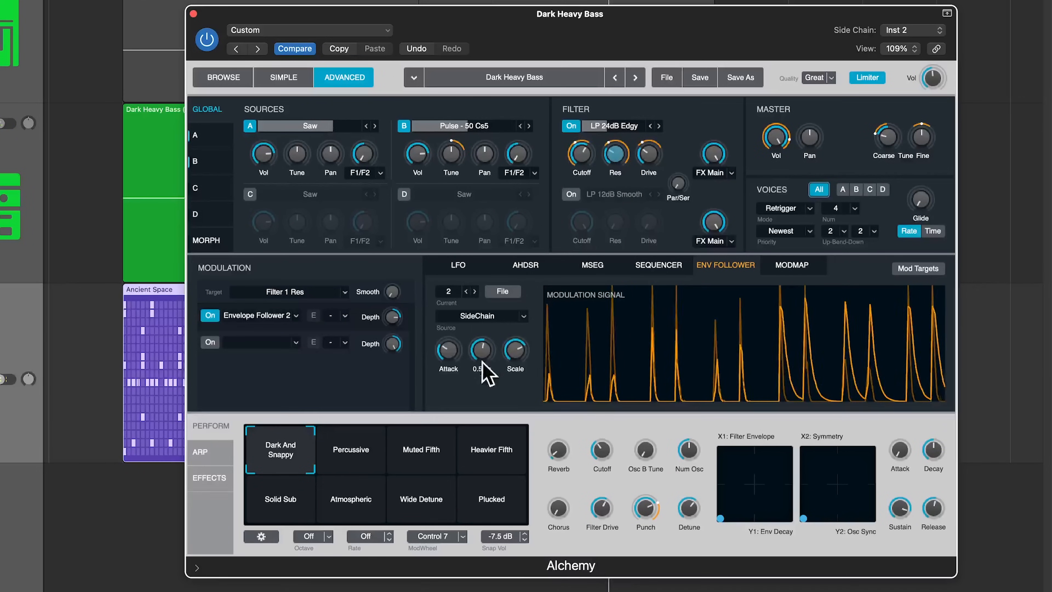
left_click_drag(483, 340, 459, 343)
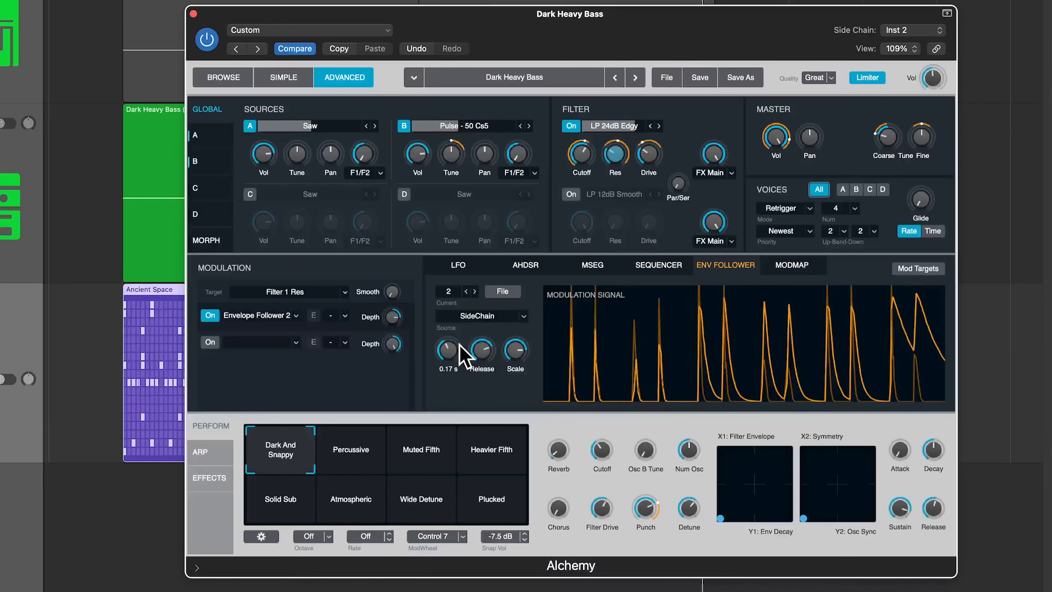
mouse_move(393, 323)
left_click_drag(392, 321, 396, 325)
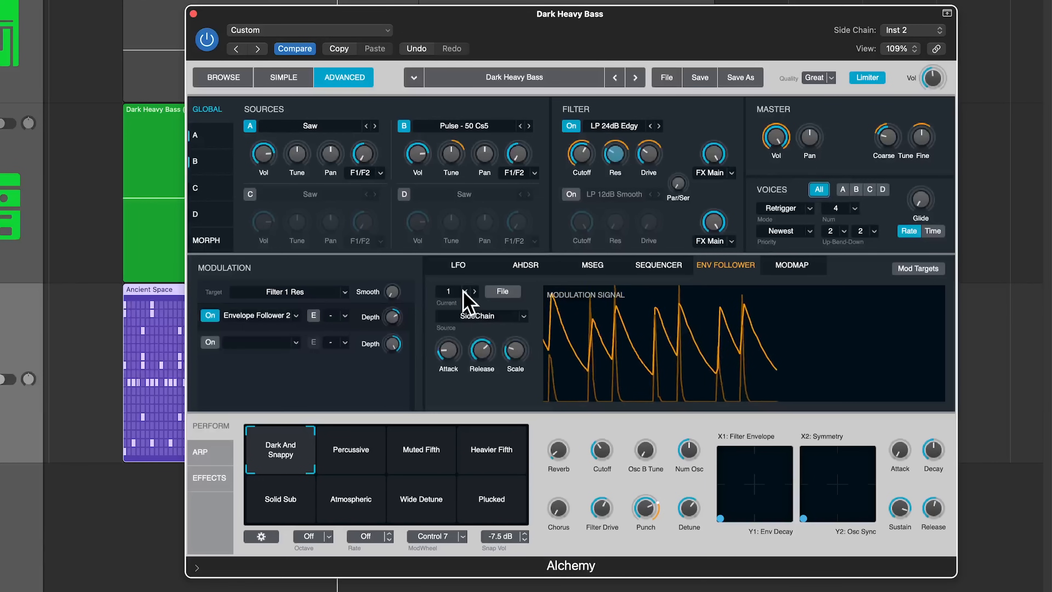
Switch the Current envelope follower display to 2, then back to 1.
left_click(475, 292)
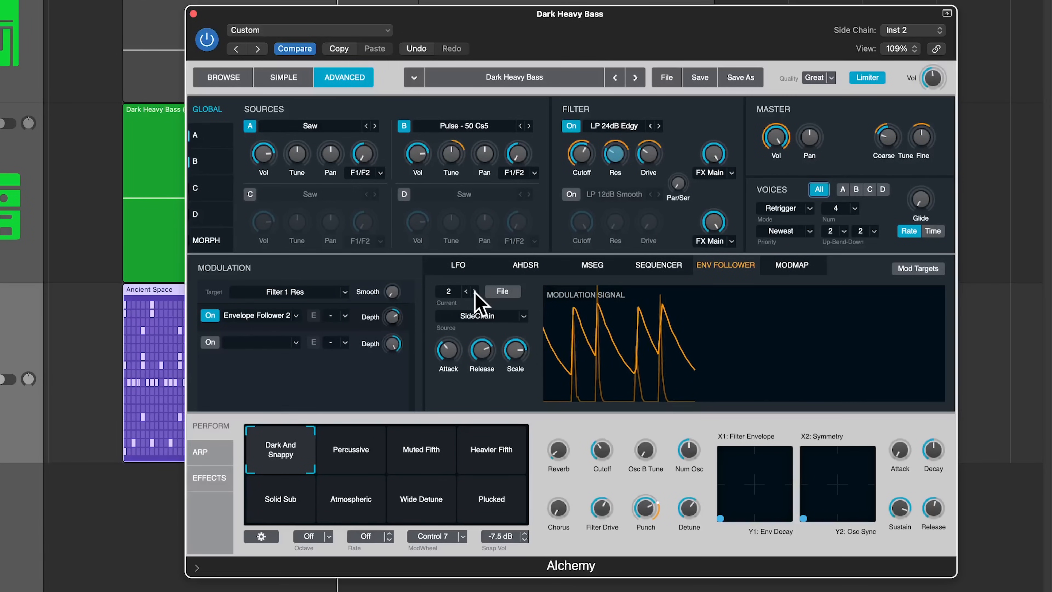
left_click(466, 292)
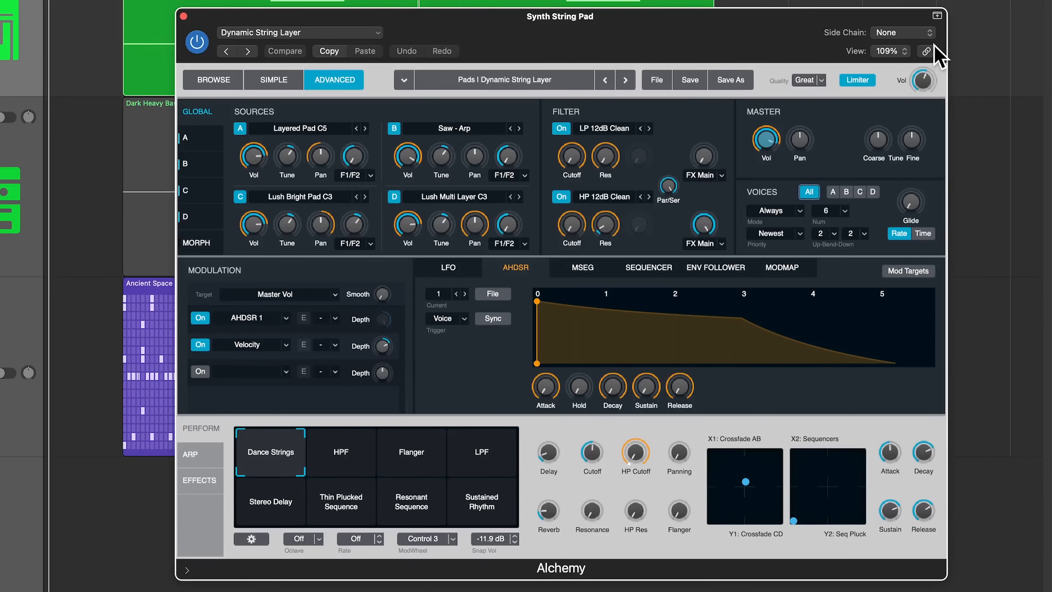
Sidechain the pad's Alchemy from Hi-Hat 3 - Ancient Space (Inst 11) and show the Env Follower settings.
left_click(924, 35)
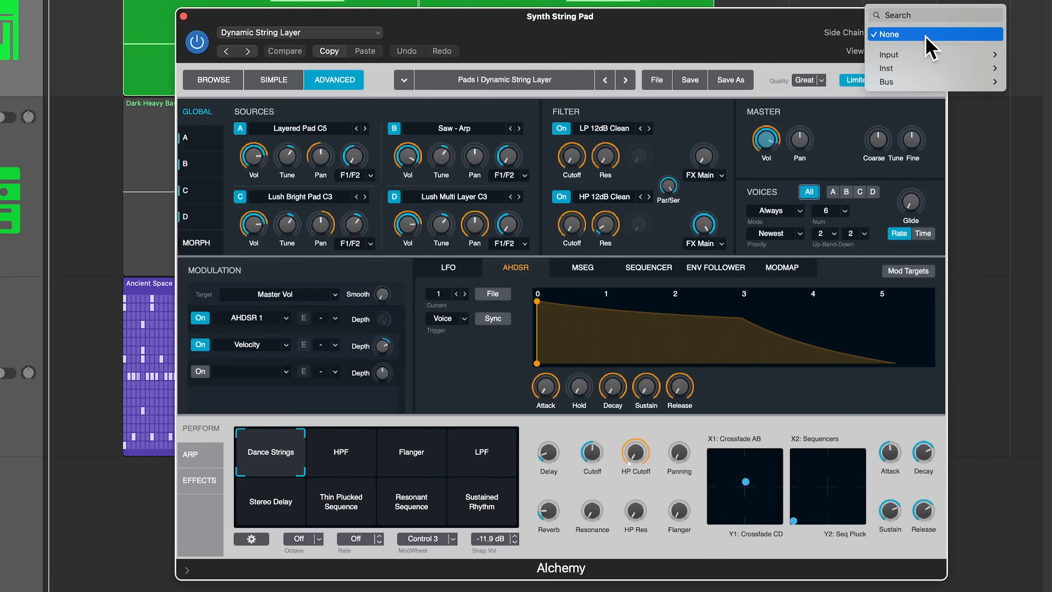
mouse_move(925, 67)
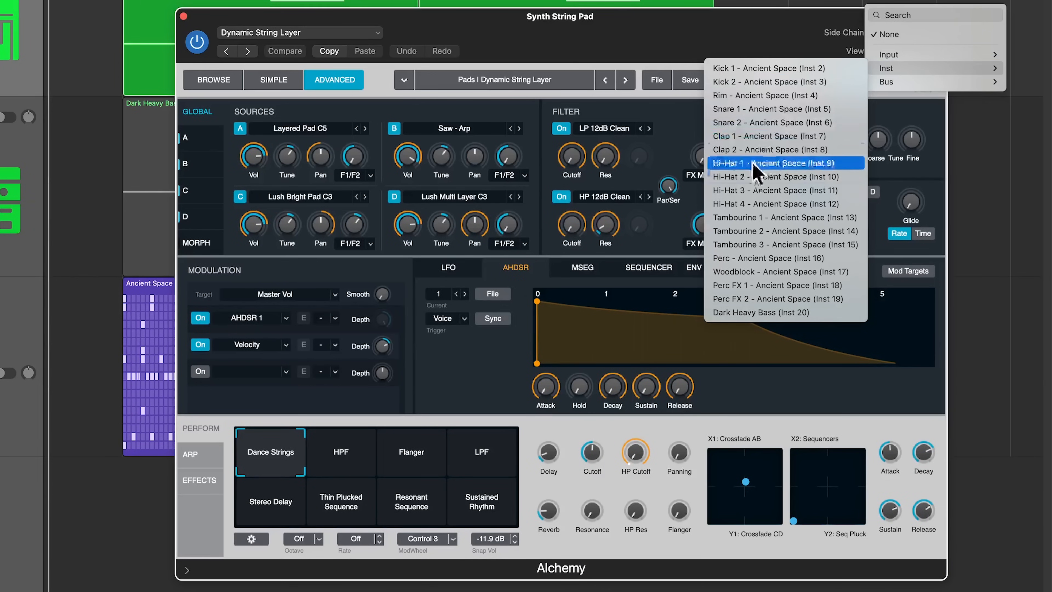
left_click(753, 199)
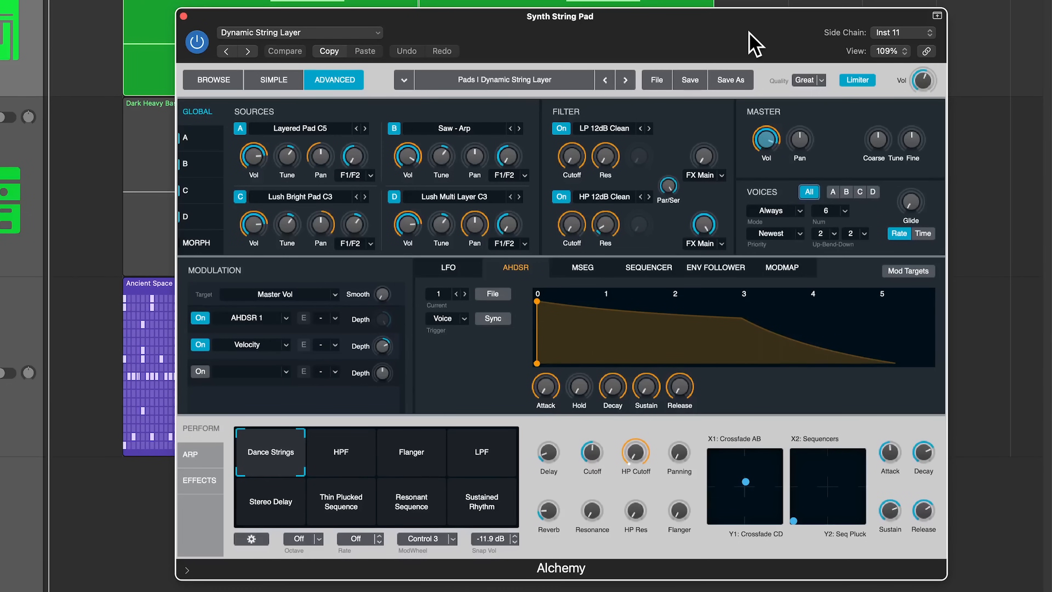
left_click(717, 267)
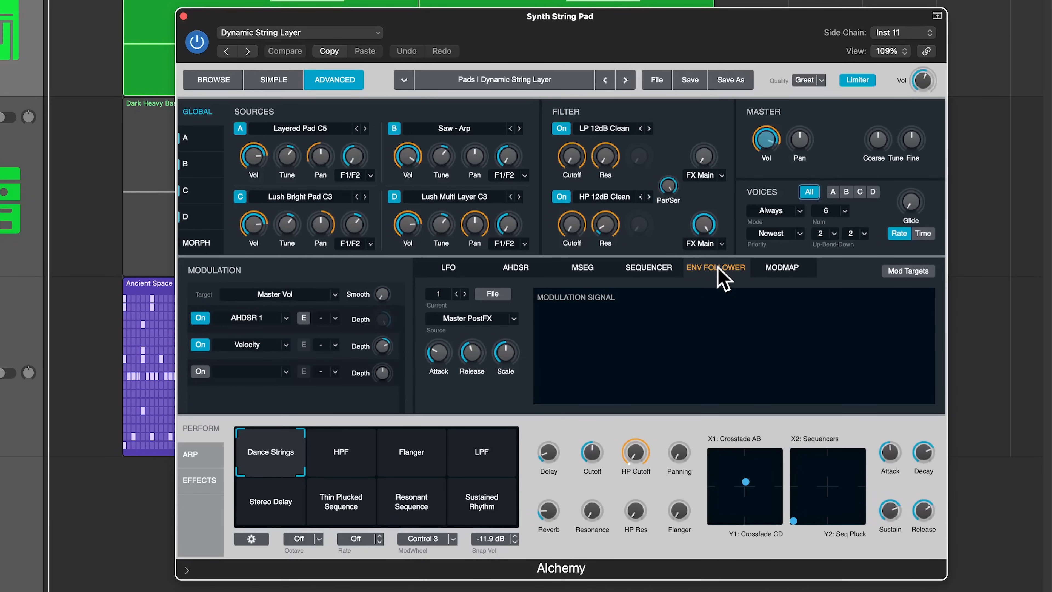
Set the envelope follower's input source to Audio > SideChain.
left_click(485, 318)
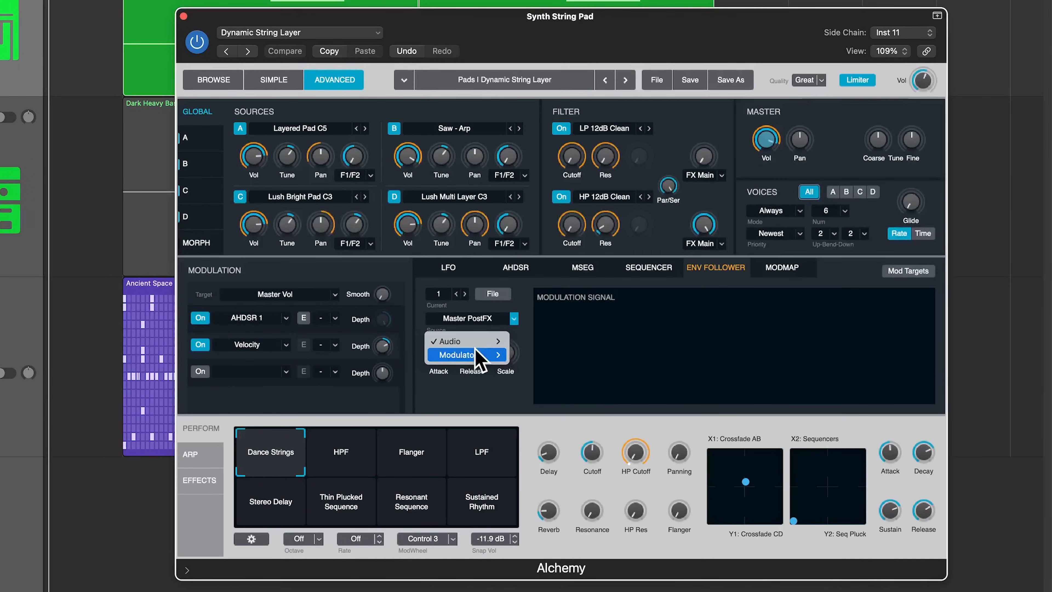
mouse_move(472, 342)
left_click(547, 454)
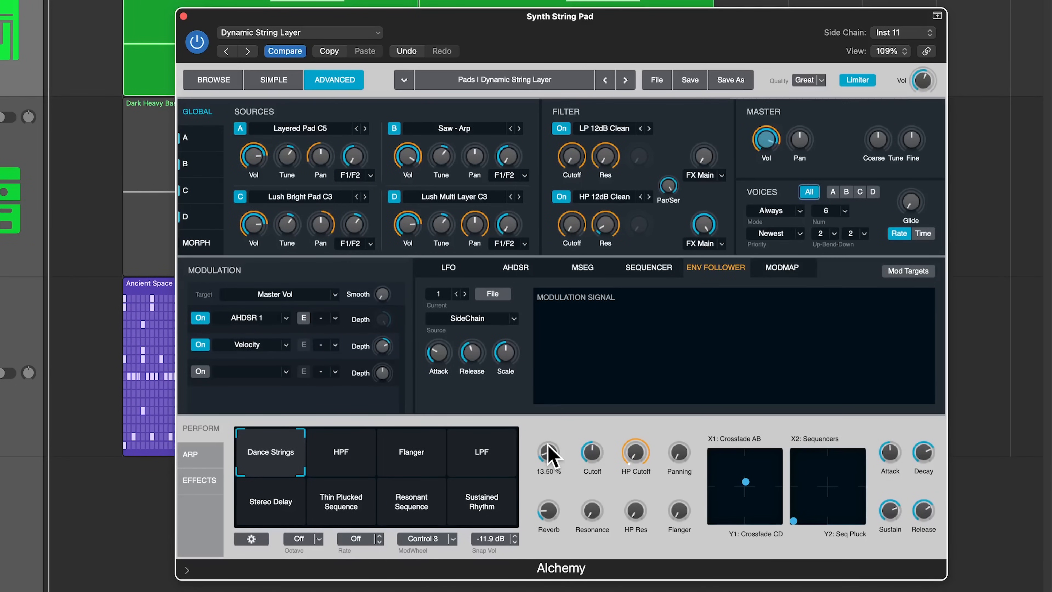
Check the F1/F2 routing modulations on sources A, C and D, and switch off the HP 12dB Clean filter.
left_click(352, 162)
left_click(355, 225)
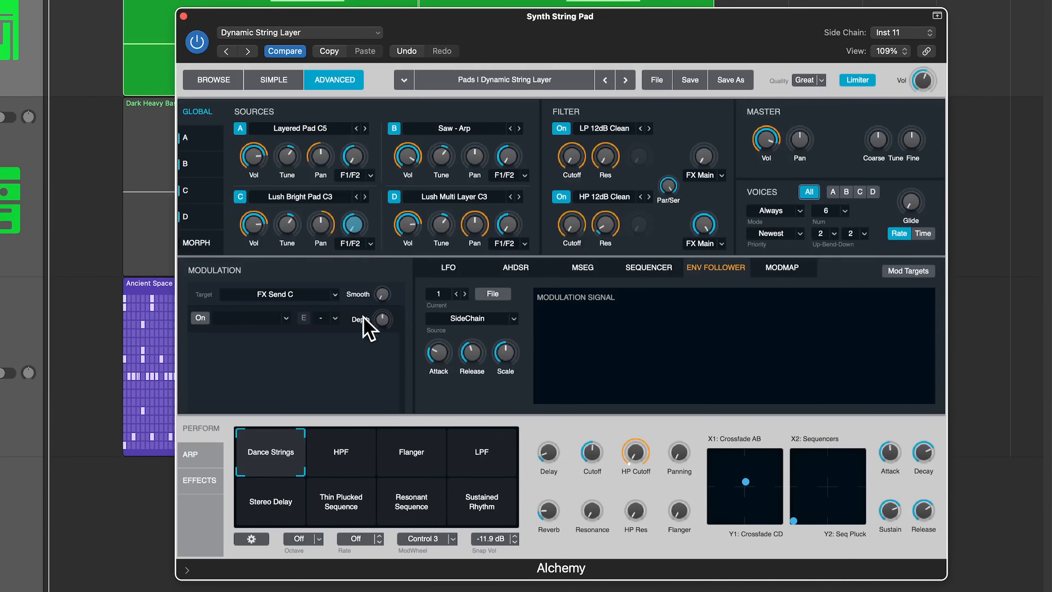
left_click(506, 225)
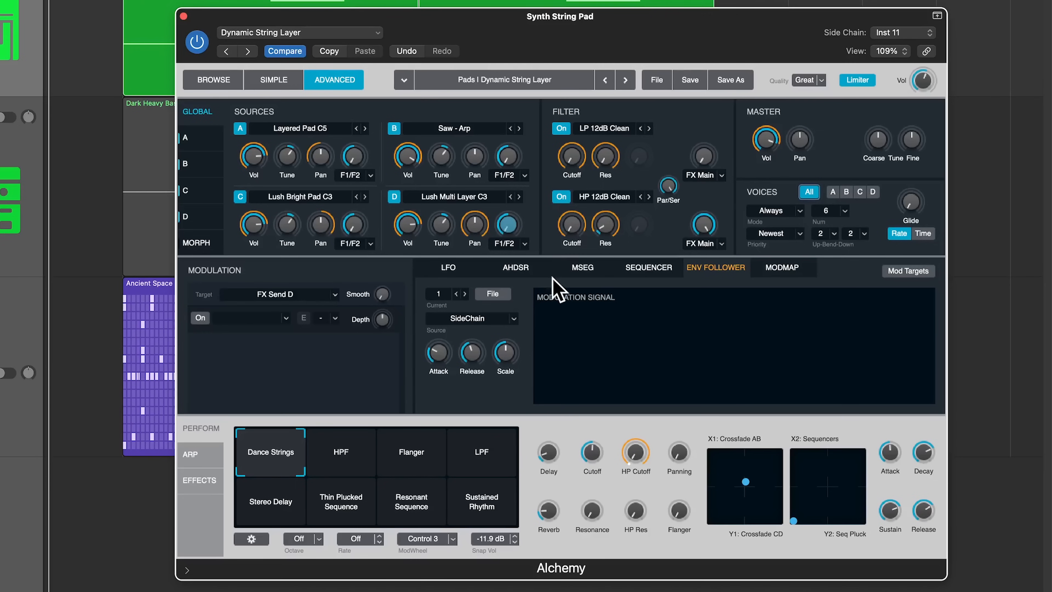
left_click(557, 199)
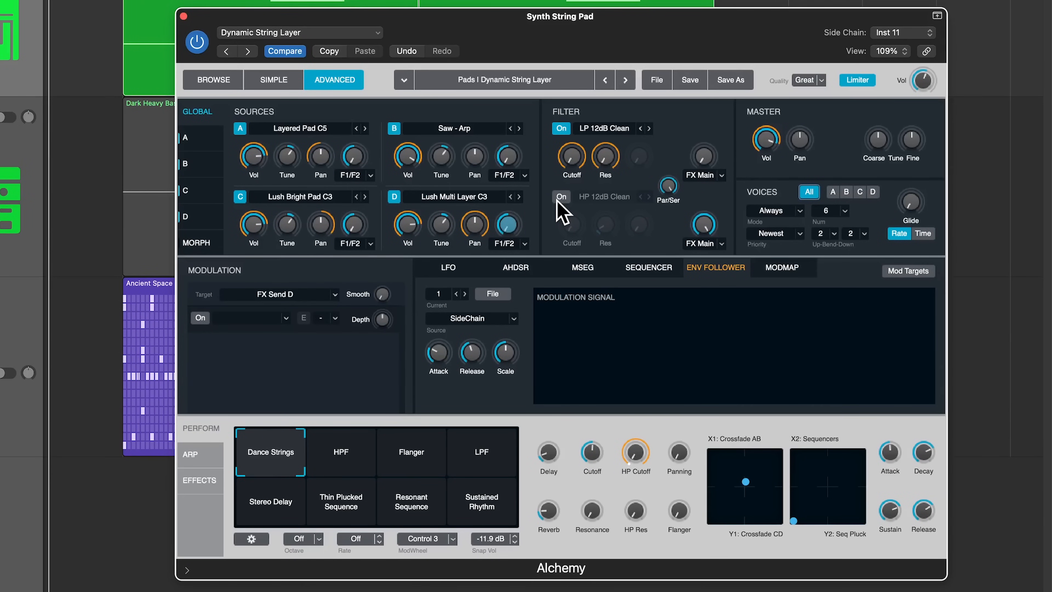
left_click(575, 159)
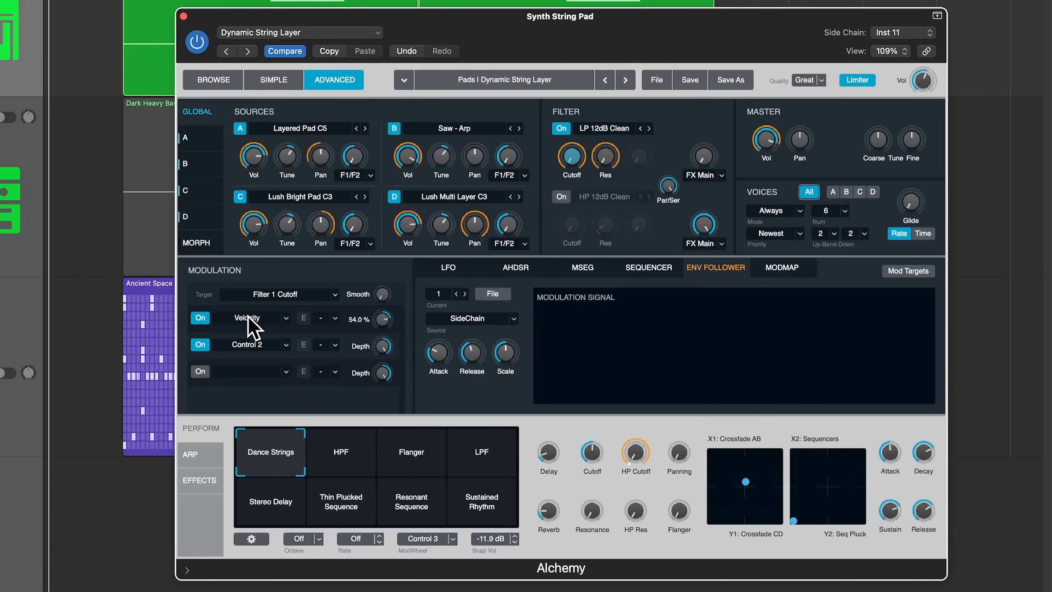
Set Filter 1 Cutoff's Velocity and Control 2 modulation sources to None and raise the cutoff to about 671 Hz.
left_click(261, 319)
left_click(236, 449)
left_click(267, 345)
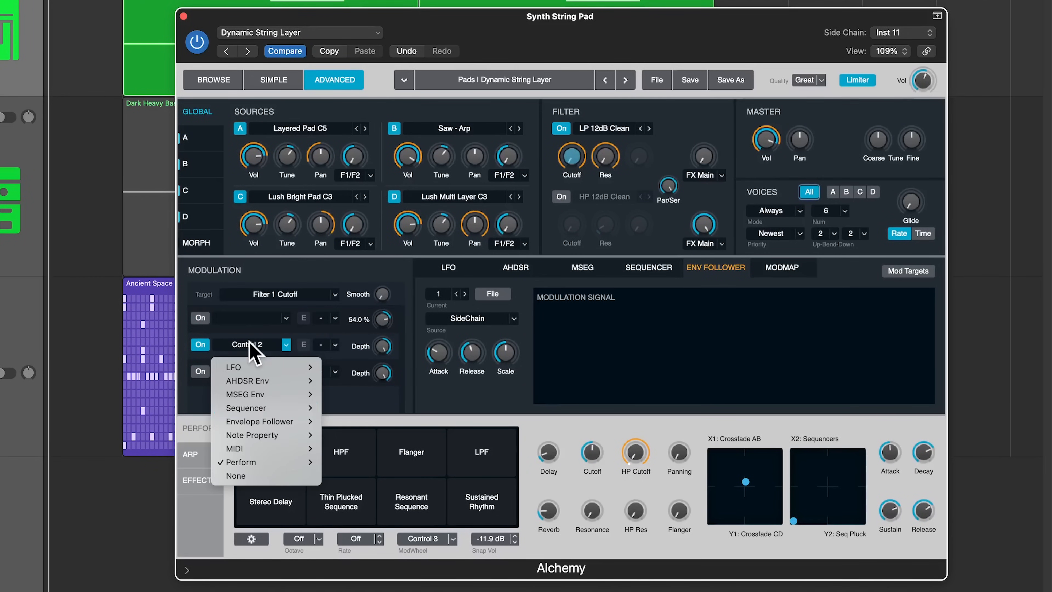
left_click(264, 477)
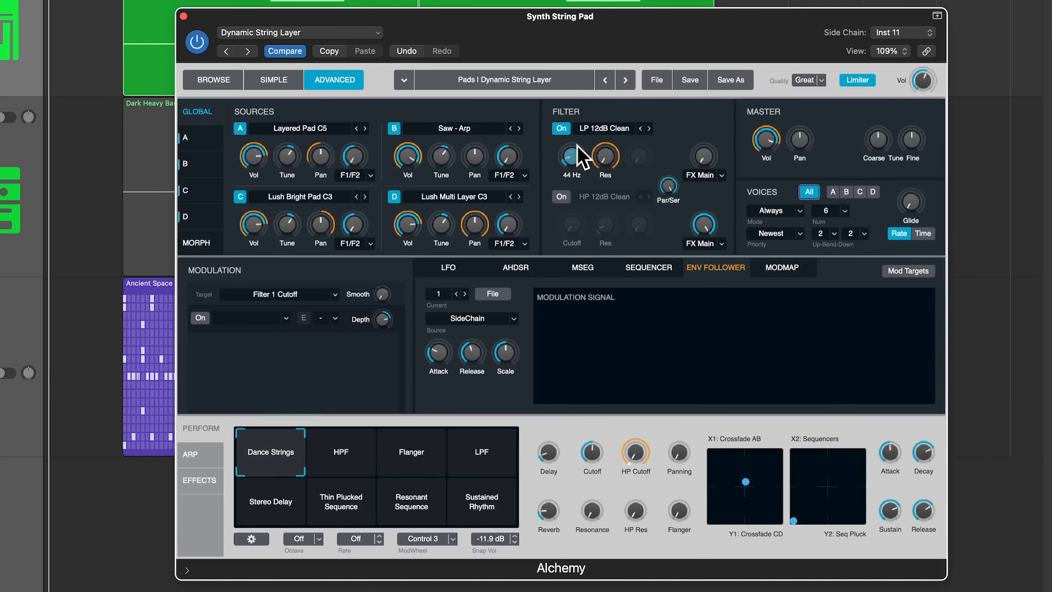
mouse_move(589, 129)
left_mouse_down()
mouse_move(602, 110)
mouse_move(603, 137)
mouse_move(605, 120)
left_mouse_up()
mouse_move(578, 166)
left_mouse_down()
mouse_move(604, 158)
mouse_move(602, 135)
mouse_move(606, 261)
mouse_move(608, 199)
mouse_move(625, 169)
left_mouse_up()
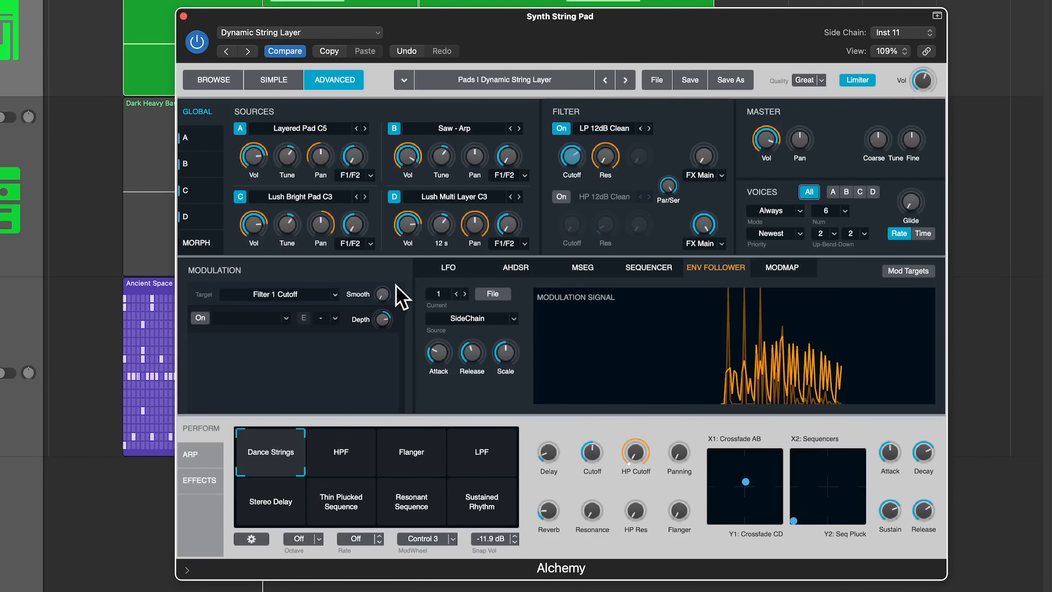
Assign Envelope Follower 1 to Filter 1 Cutoff at full depth and tune its release, attack and scale.
left_click(236, 318)
mouse_move(255, 397)
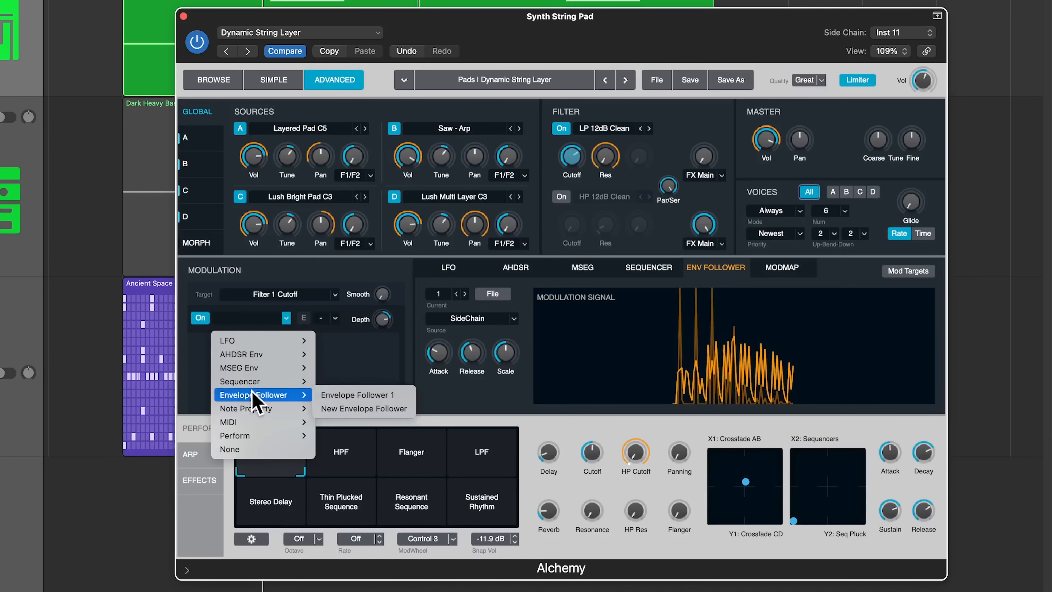
left_click(348, 395)
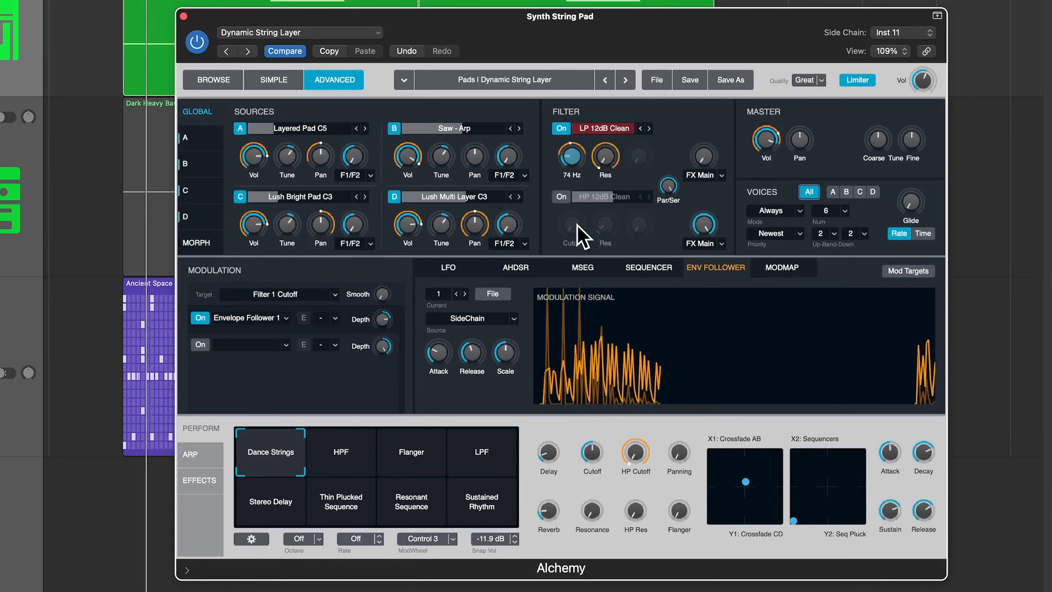
left_click_drag(386, 318, 395, 275)
left_click_drag(471, 350, 479, 336)
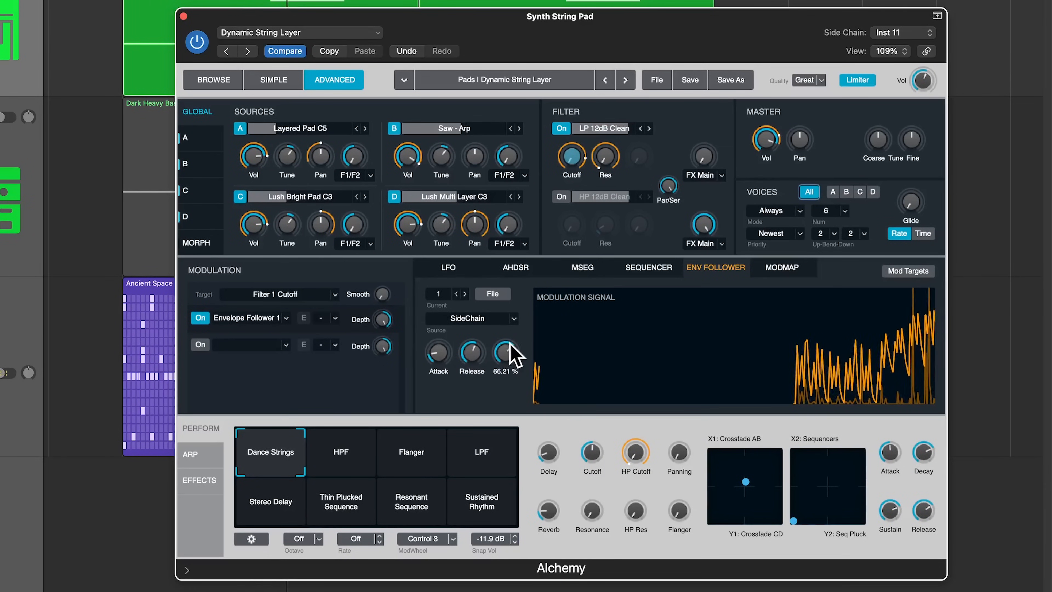
left_click_drag(469, 364, 509, 349)
left_click_drag(436, 357, 436, 365)
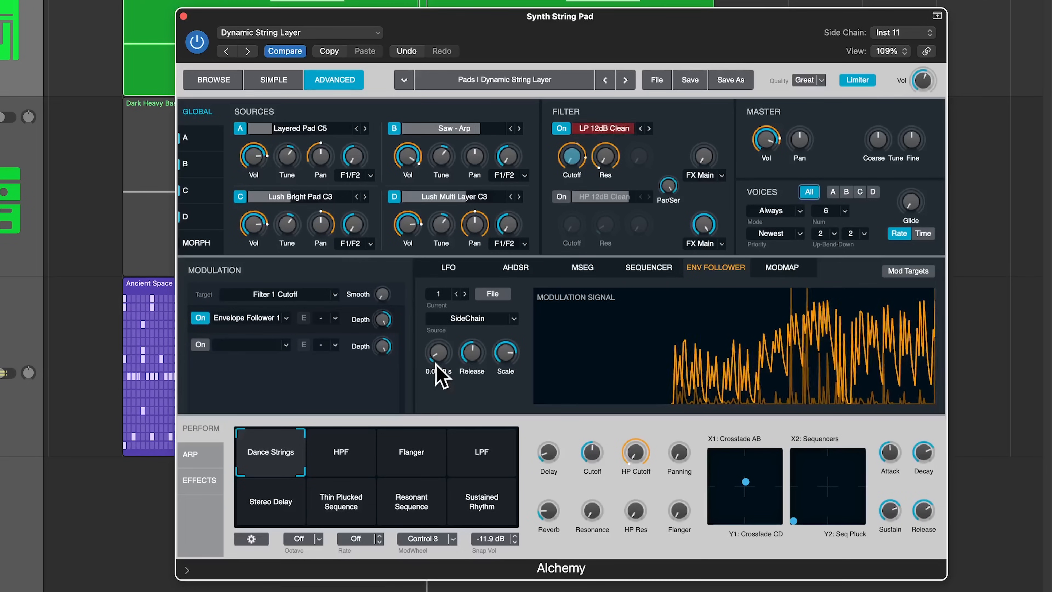
Retune the follower's depth, attack and release, ending near 79.8% depth and 0.53 s release.
left_click(605, 159)
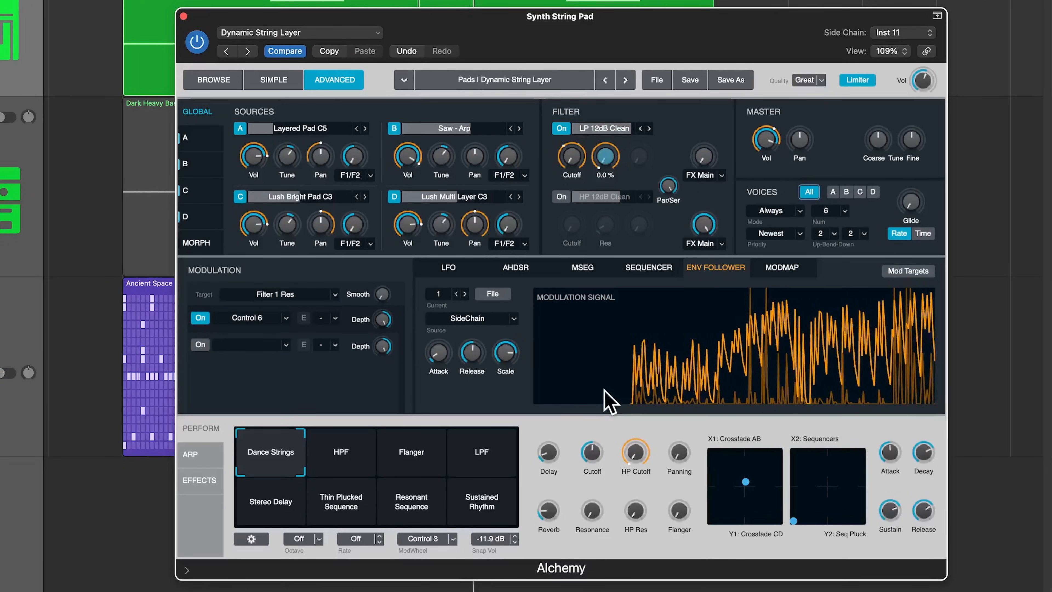
left_click(572, 157)
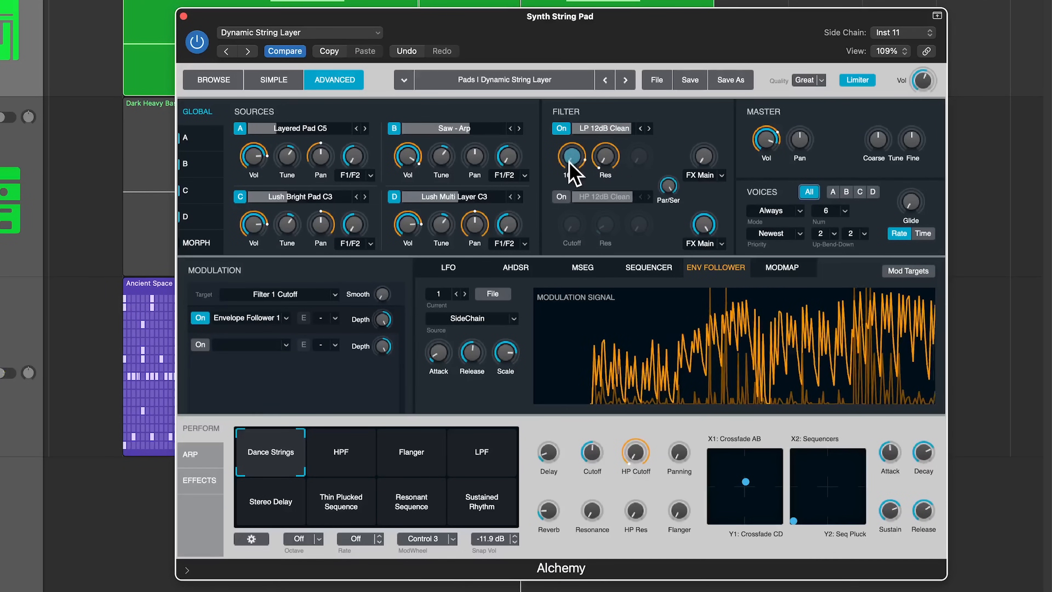
left_click_drag(382, 320, 384, 342)
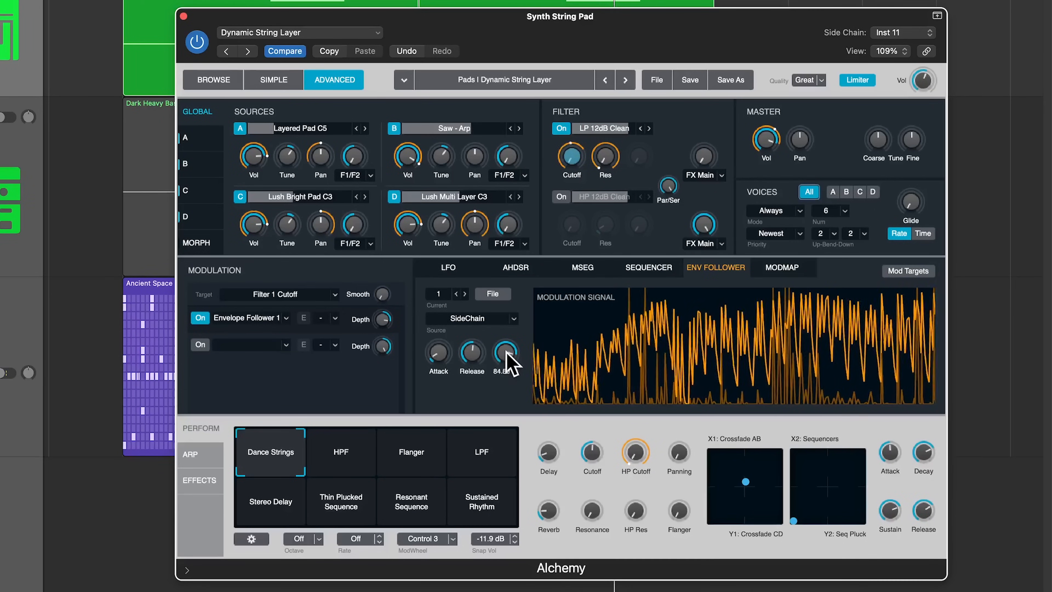
left_click_drag(444, 357, 472, 373)
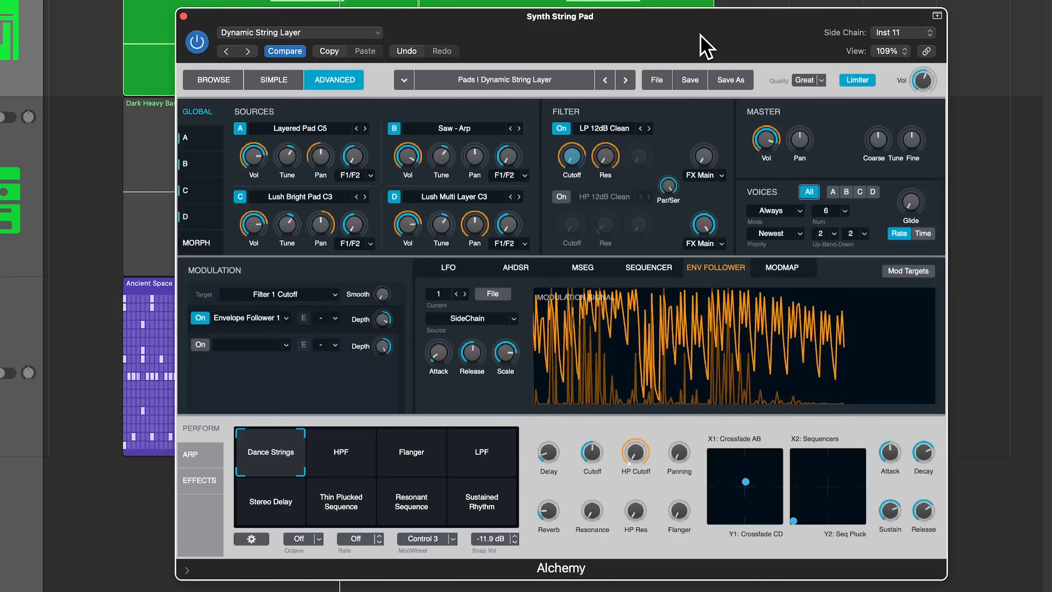
Load the Arpeggiated preset Bright Majestic Waves and return to the advanced editor.
left_click(214, 81)
left_click(220, 143)
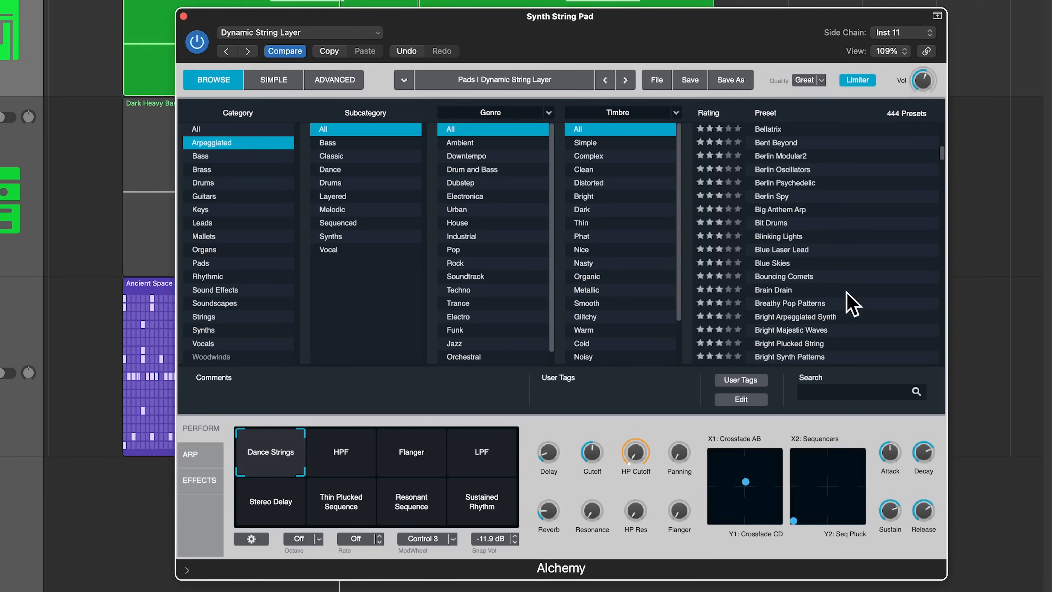
left_click(841, 330)
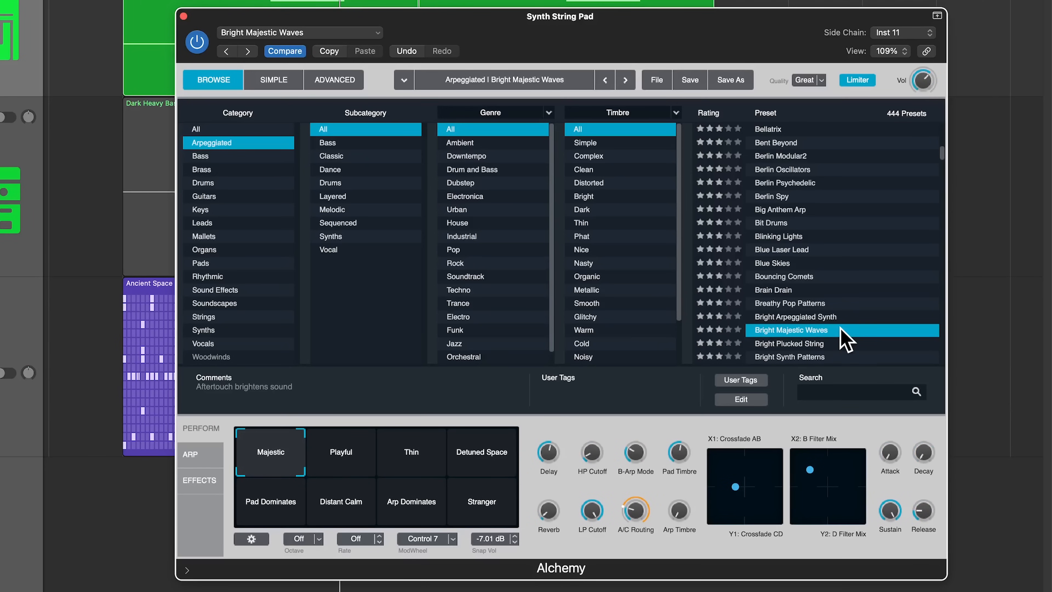
left_click(351, 85)
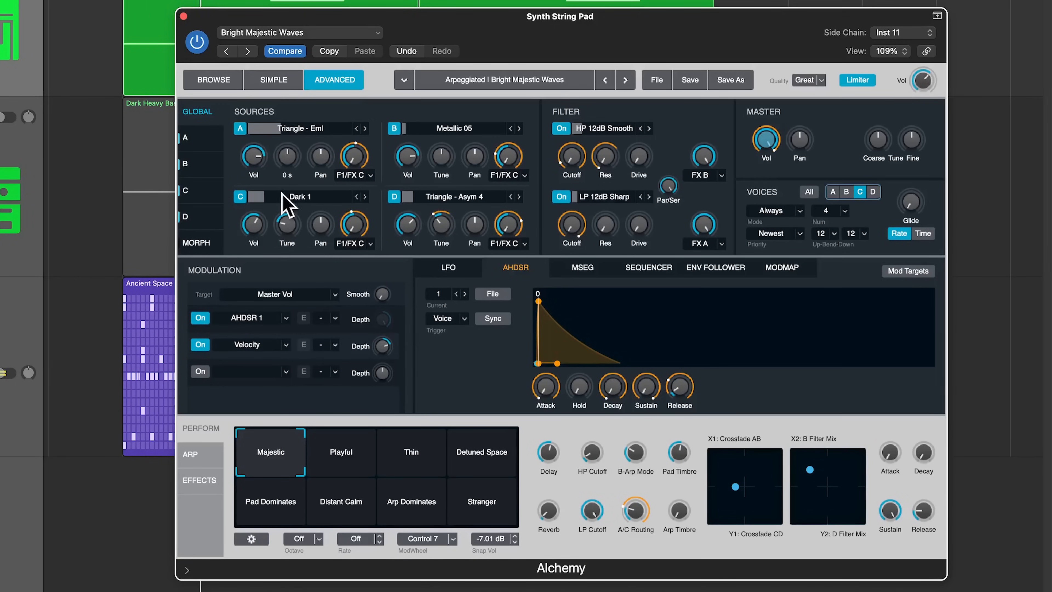
Turn off sources C and D and route sources A and B through F1/F2.
left_click(240, 196)
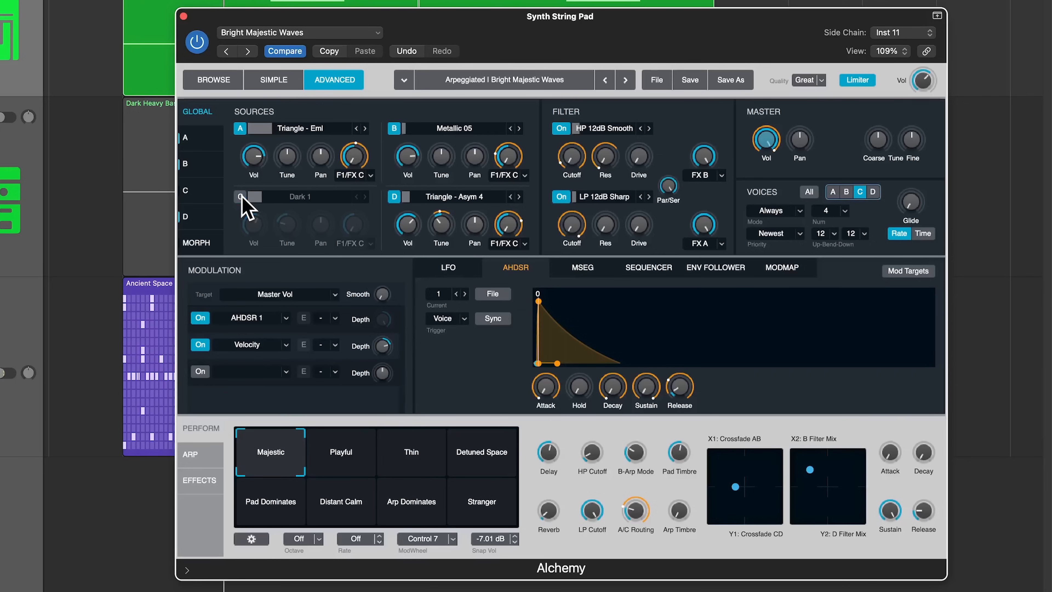
left_click(394, 197)
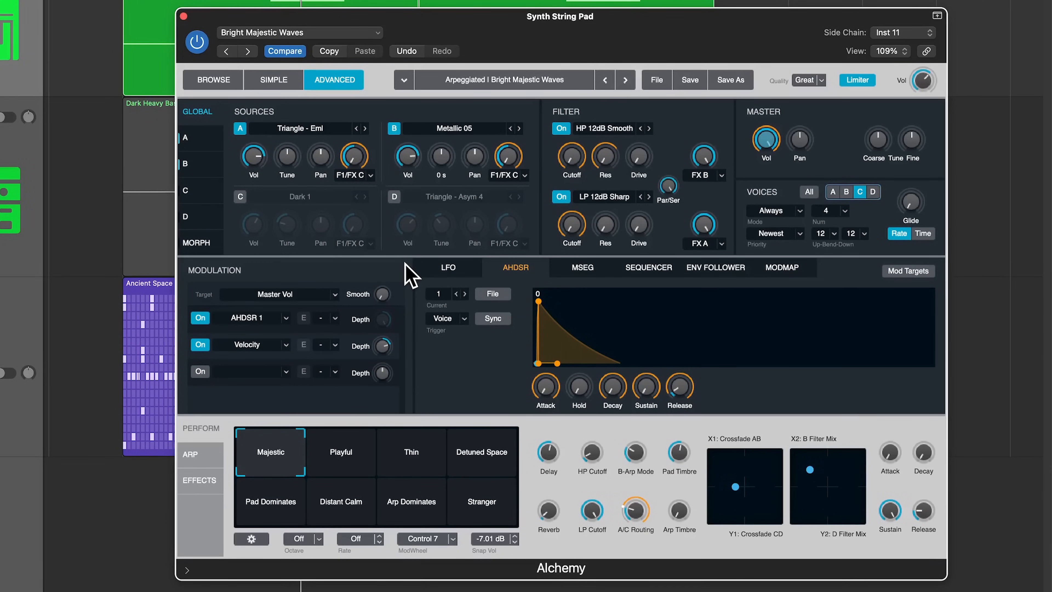
left_click(370, 175)
left_click(380, 202)
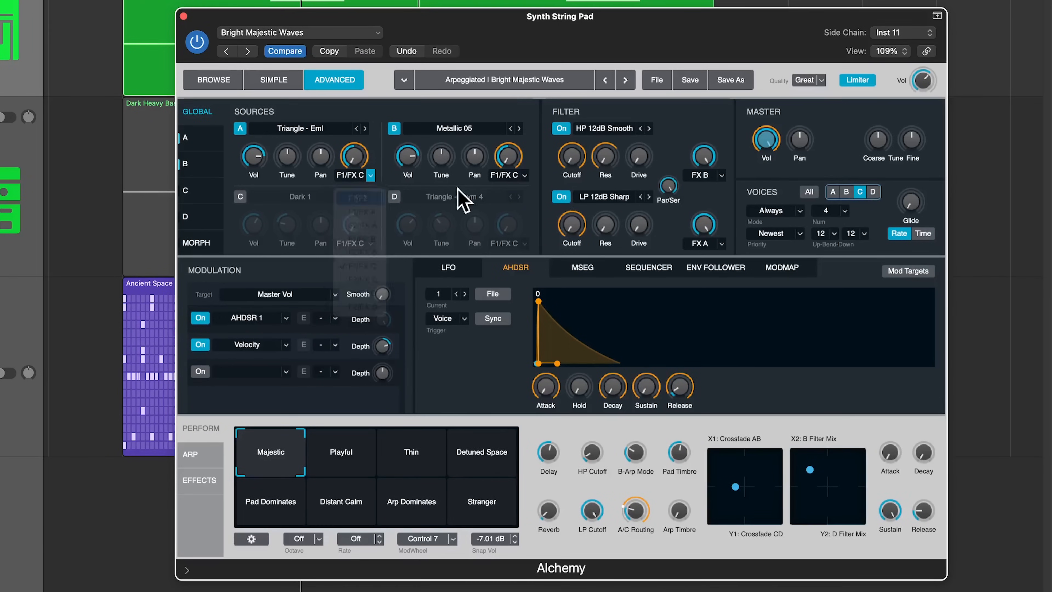
left_click(525, 175)
left_click(511, 261)
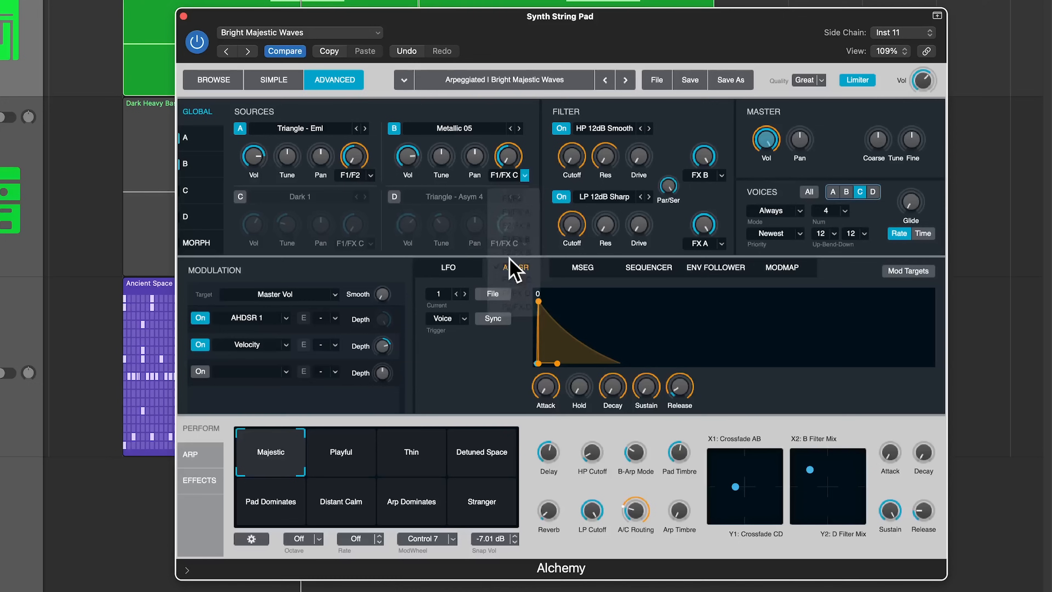
Set the Control 7 and XYPad 2X modulations on sources A and B to None.
left_click(355, 158)
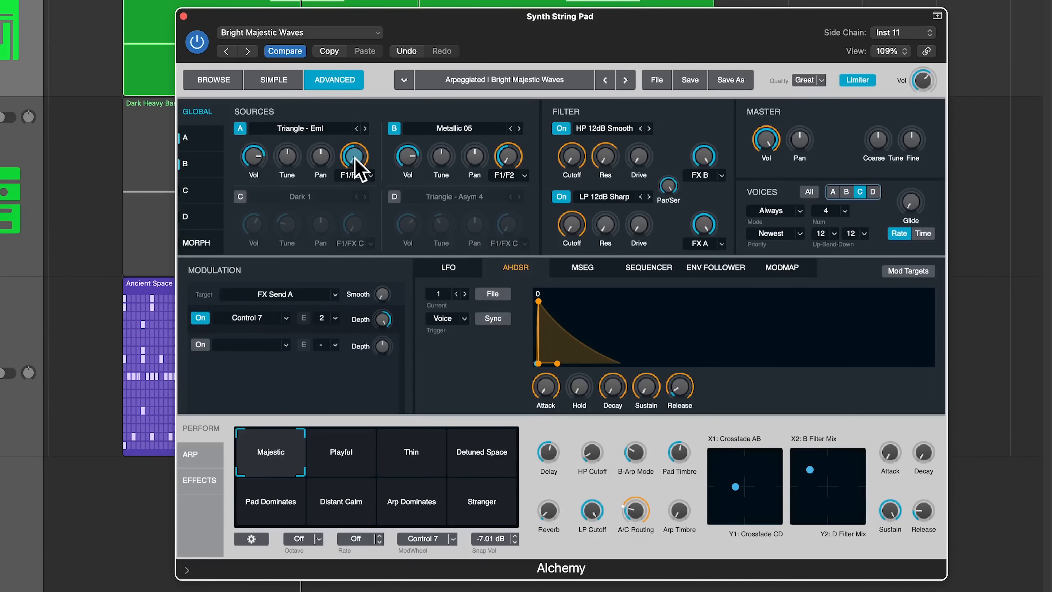
left_click(233, 319)
left_click(236, 449)
left_click(506, 157)
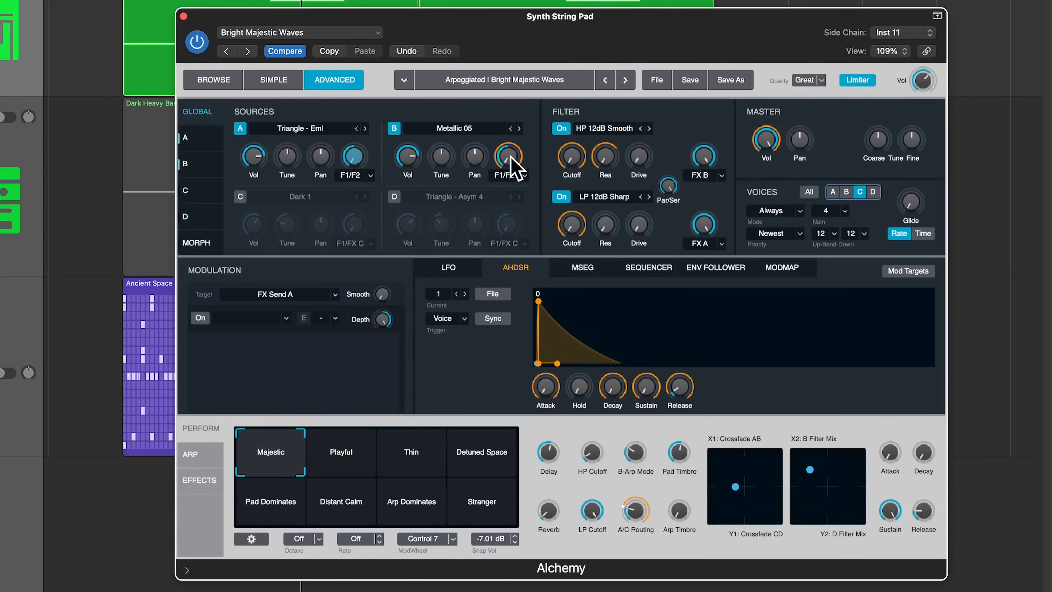
left_click(266, 319)
left_click(243, 449)
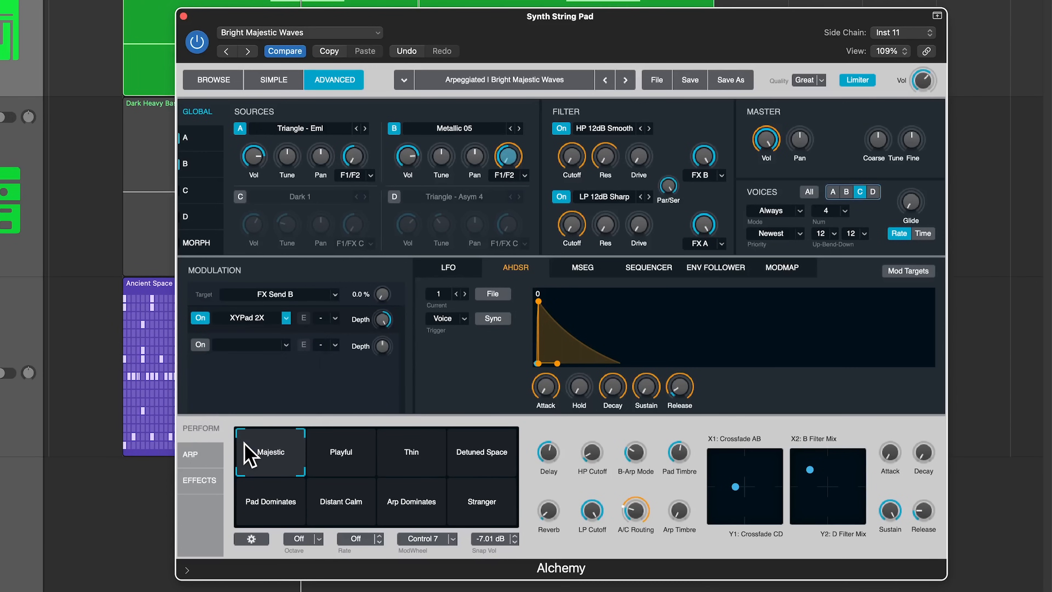
left_click(354, 156)
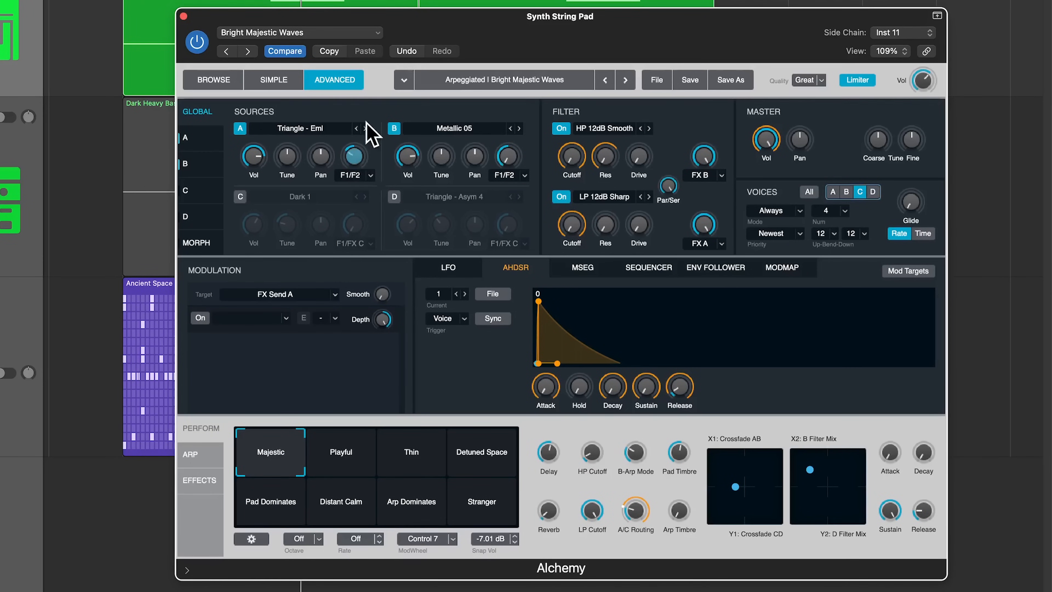
left_click(506, 157)
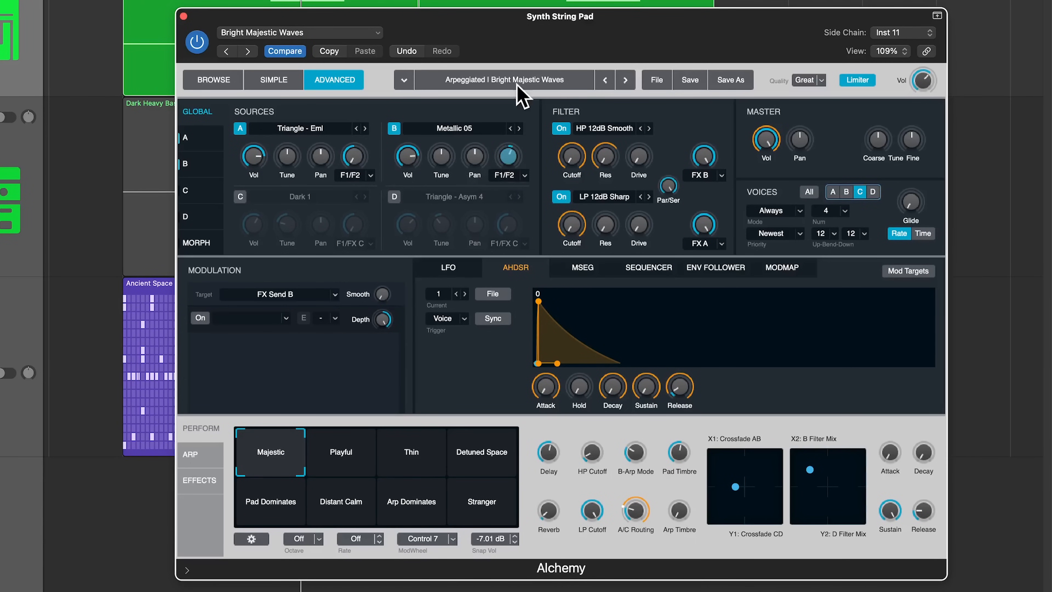
Switch off LP 12dB Sharp, send both filters to FX Main, and set Par/Ser to 100%.
left_click(562, 196)
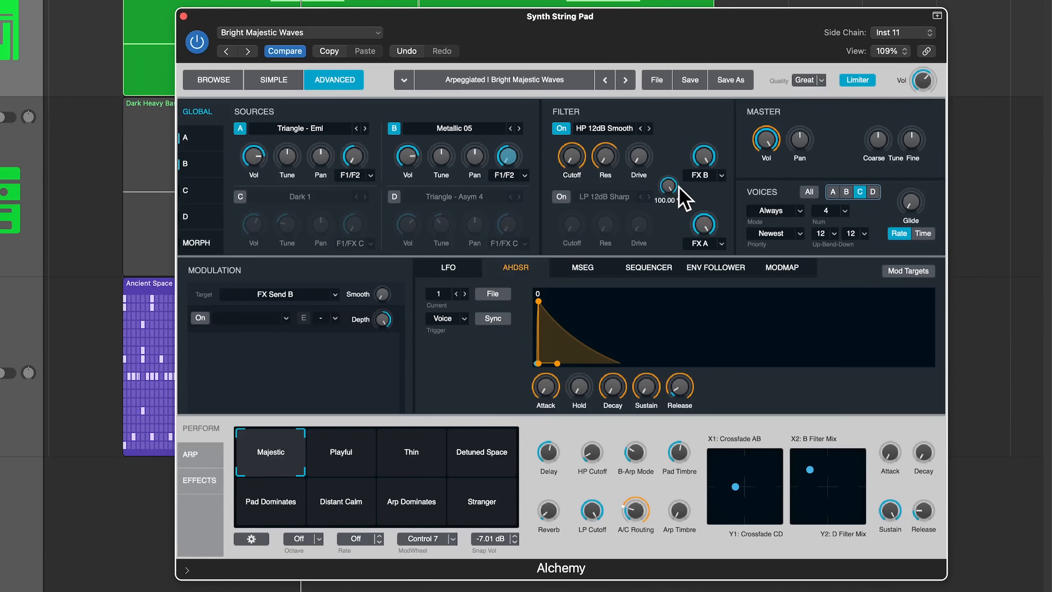
left_click(713, 175)
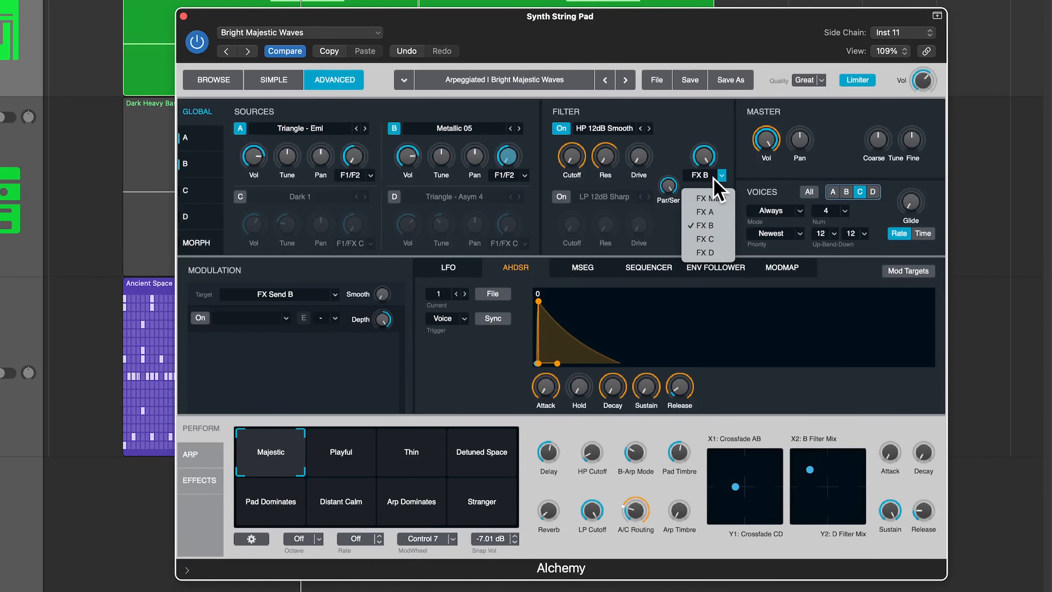
left_click(732, 200)
left_click(721, 243)
left_click(704, 270)
left_click(667, 186)
left_click_drag(664, 303, 671, 116)
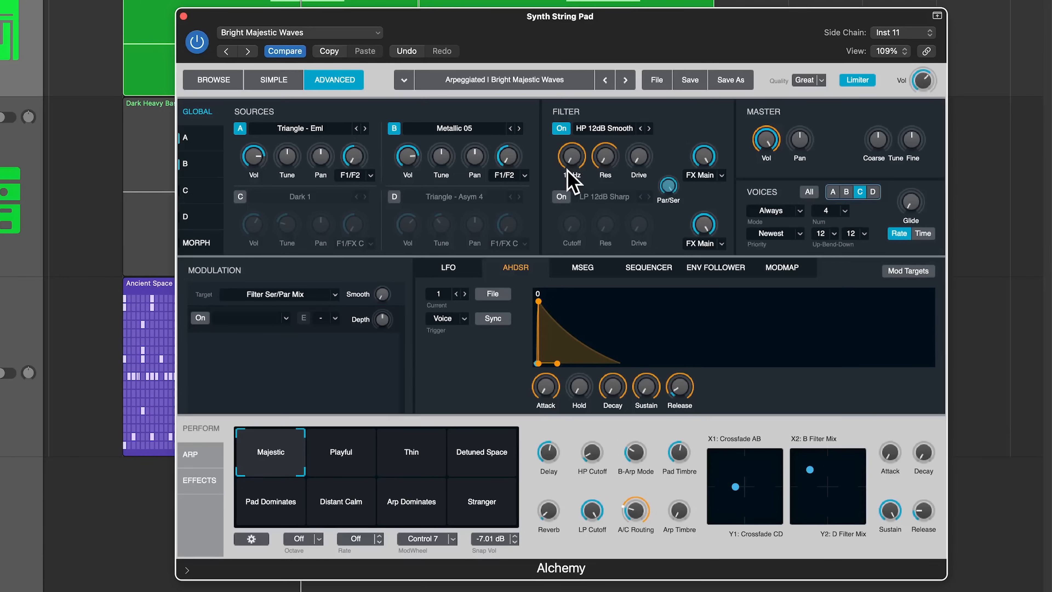
Remove Control 2 and Aftertouch from Filter 1 Cutoff's modulation and raise the cutoff to 8681 Hz.
left_click(571, 156)
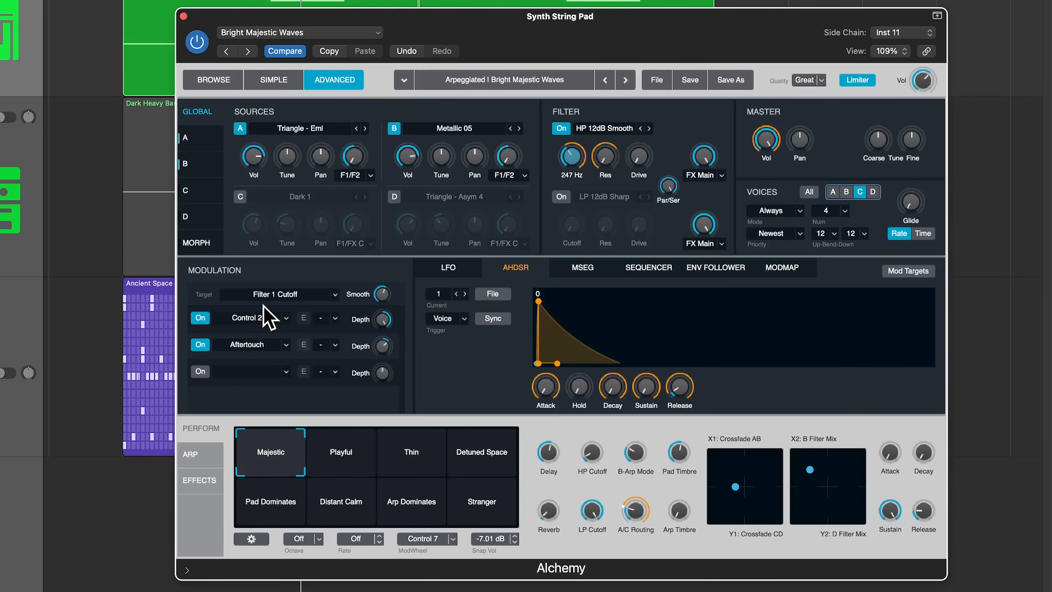
left_click(256, 322)
left_click(257, 449)
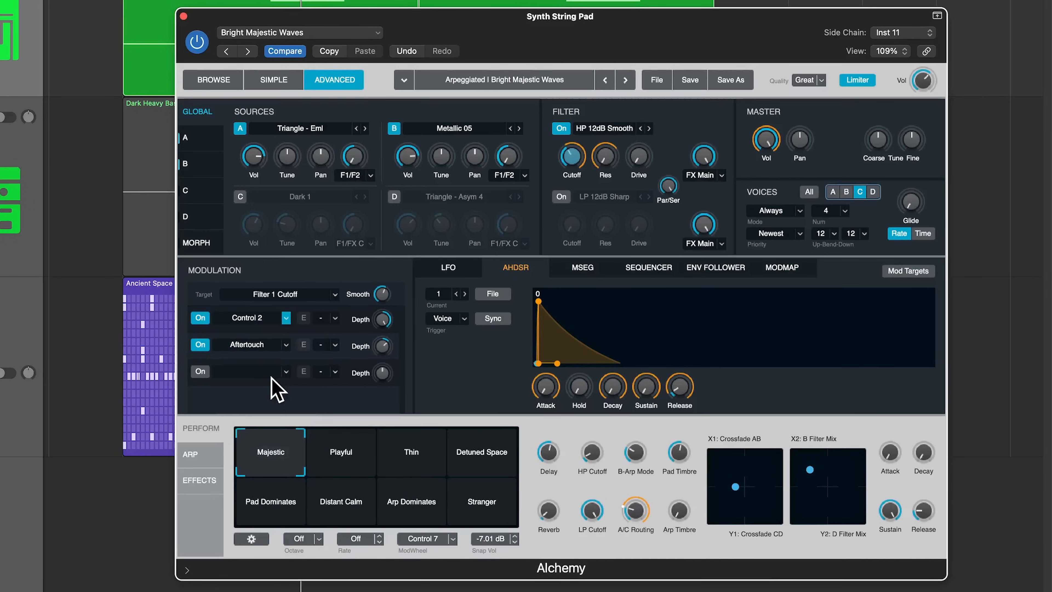
left_click(262, 347)
left_click(238, 475)
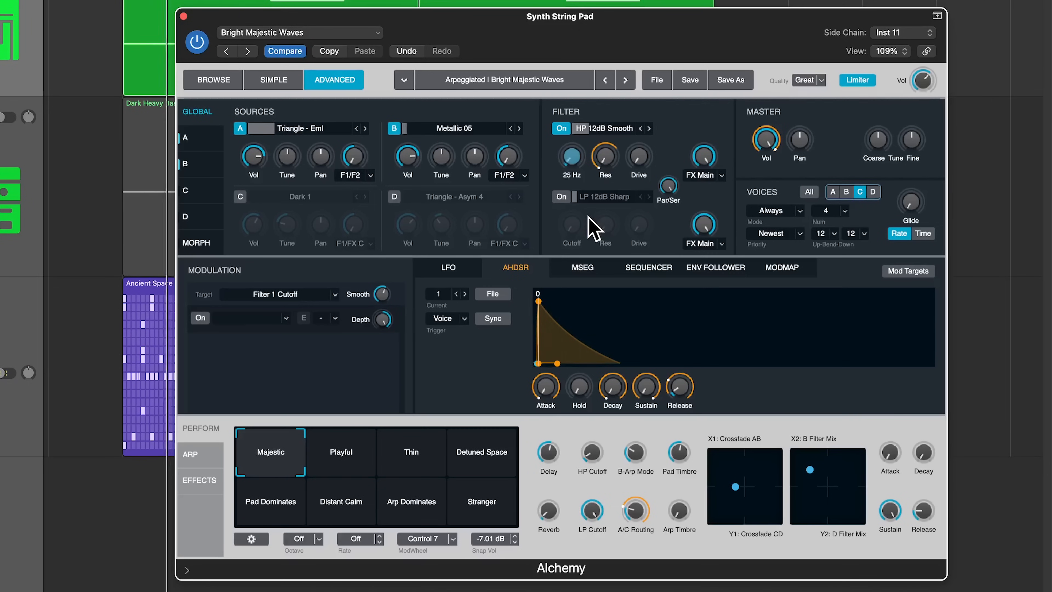
left_click_drag(572, 157, 589, 189)
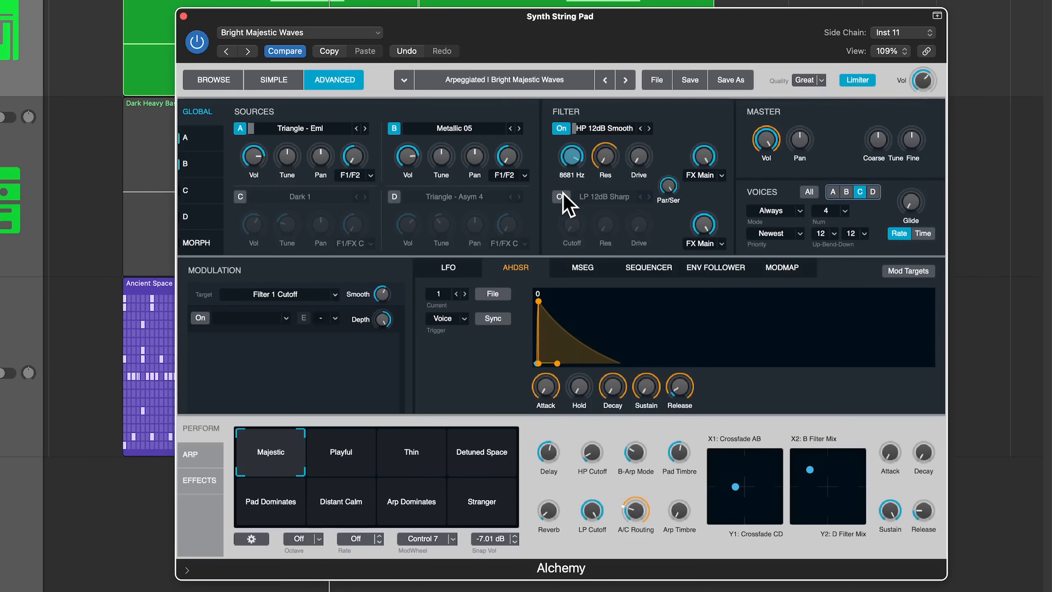
Sidechain Alchemy from the Ancient Space hi-hat and set the envelope follower source to SideChain.
left_click(912, 34)
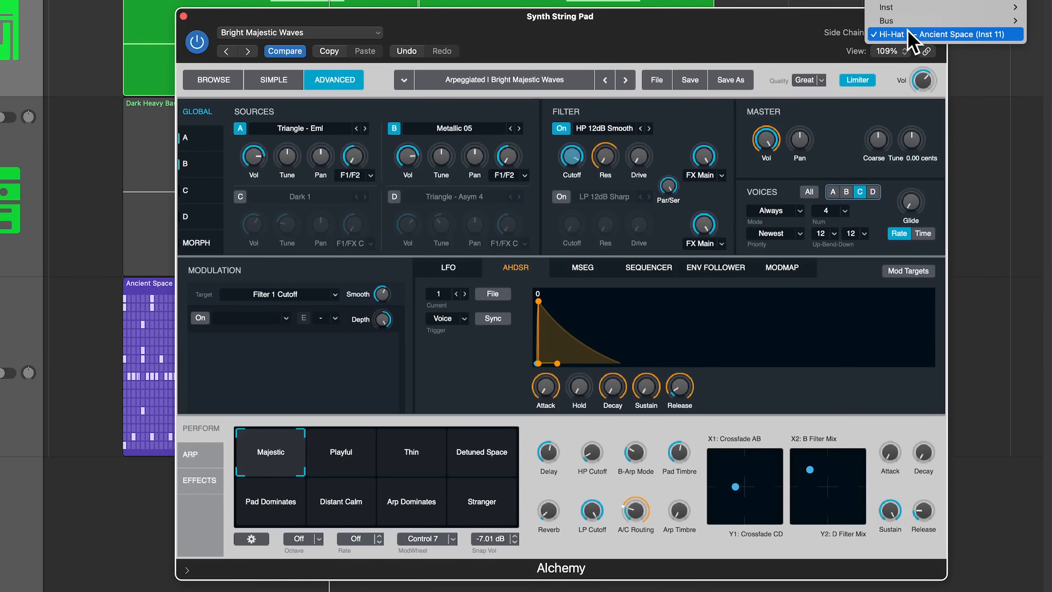
left_click(982, 34)
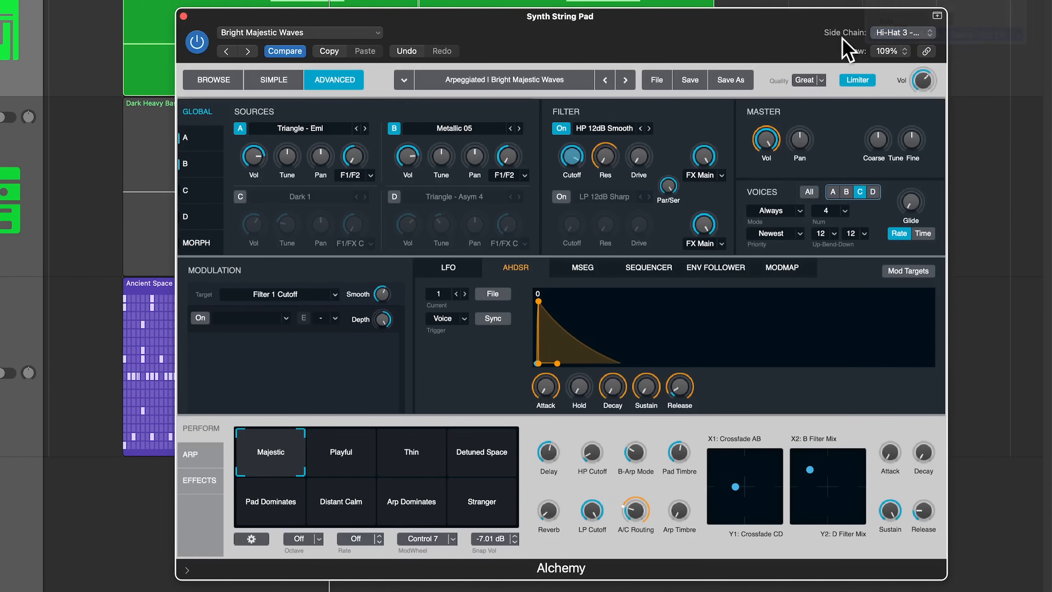
left_click(707, 270)
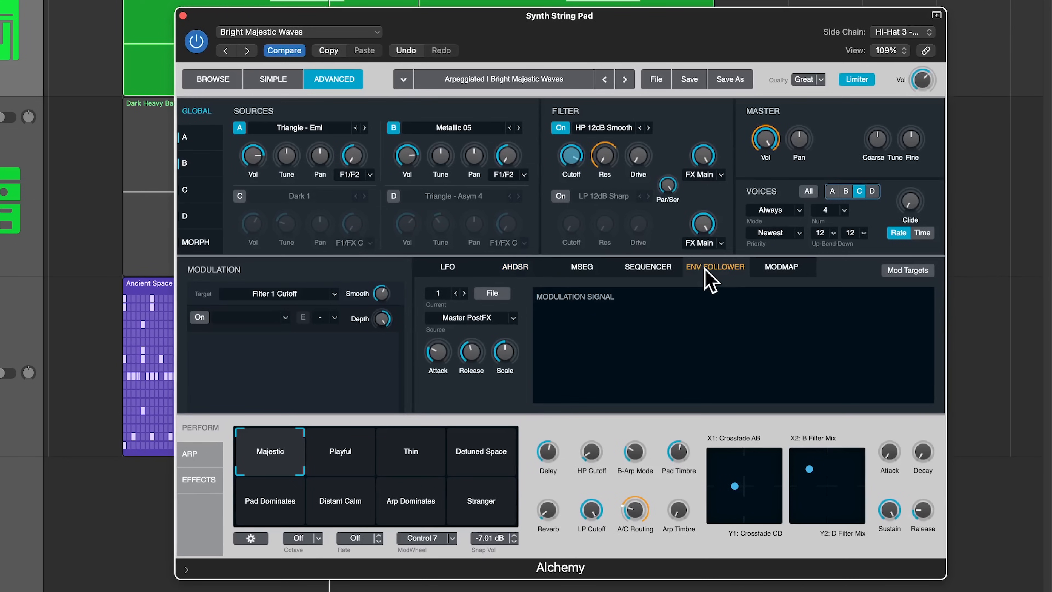
left_click(487, 321)
mouse_move(480, 342)
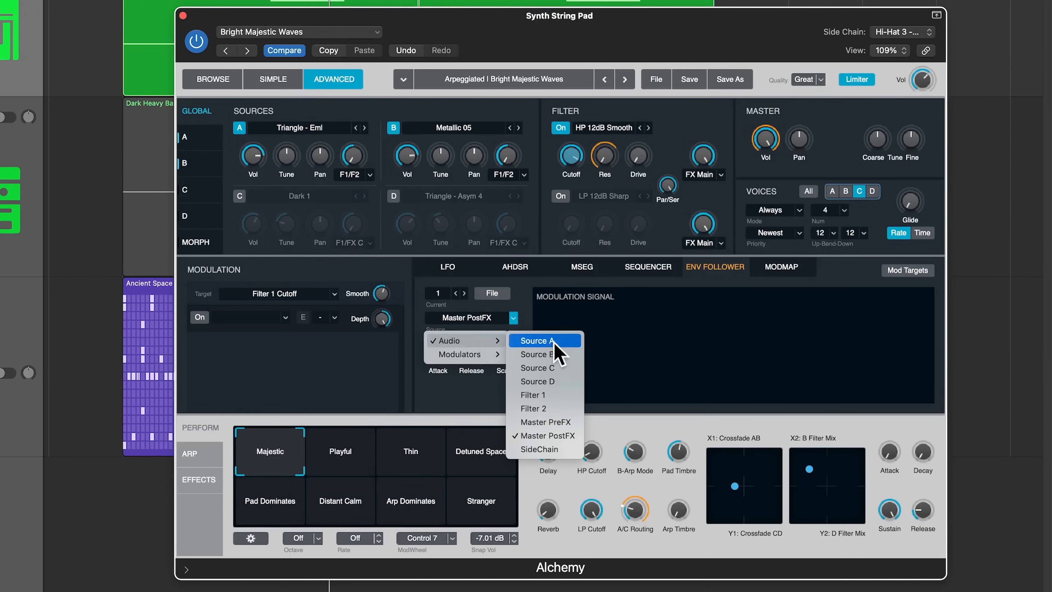
left_click(555, 449)
Modulate Filter 1 Cutoff with Envelope Follower 1, lower the cutoff to about 202 Hz, and start playback.
mouse_move(570, 163)
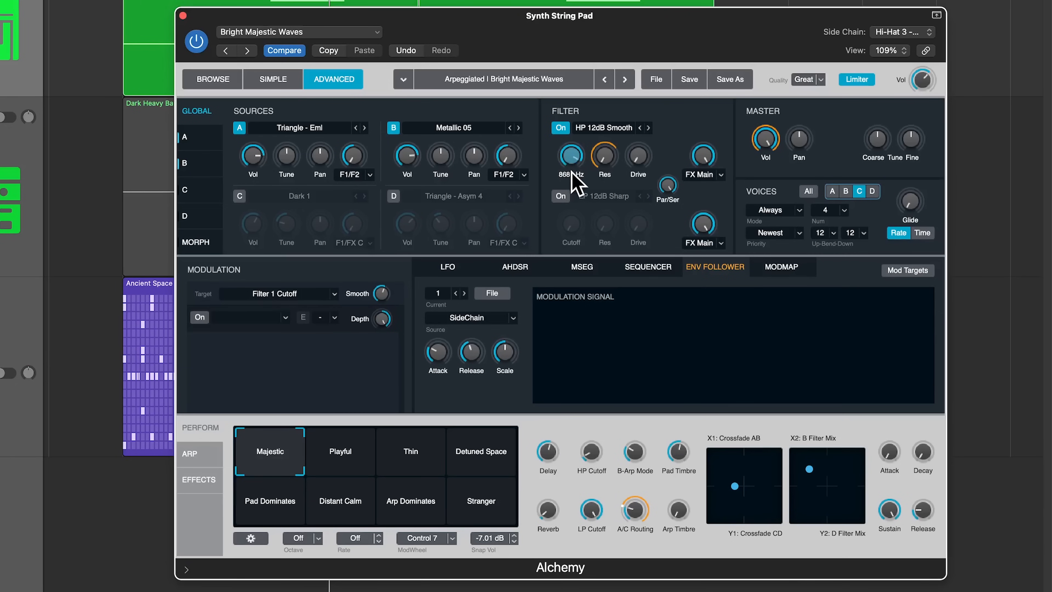
left_click(254, 317)
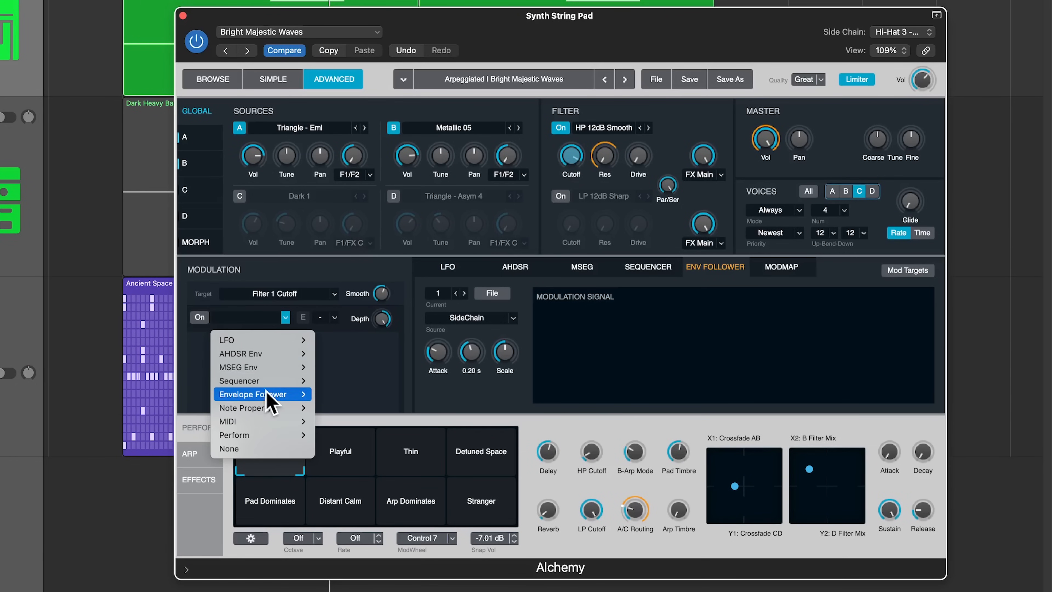
mouse_move(269, 395)
left_click(331, 394)
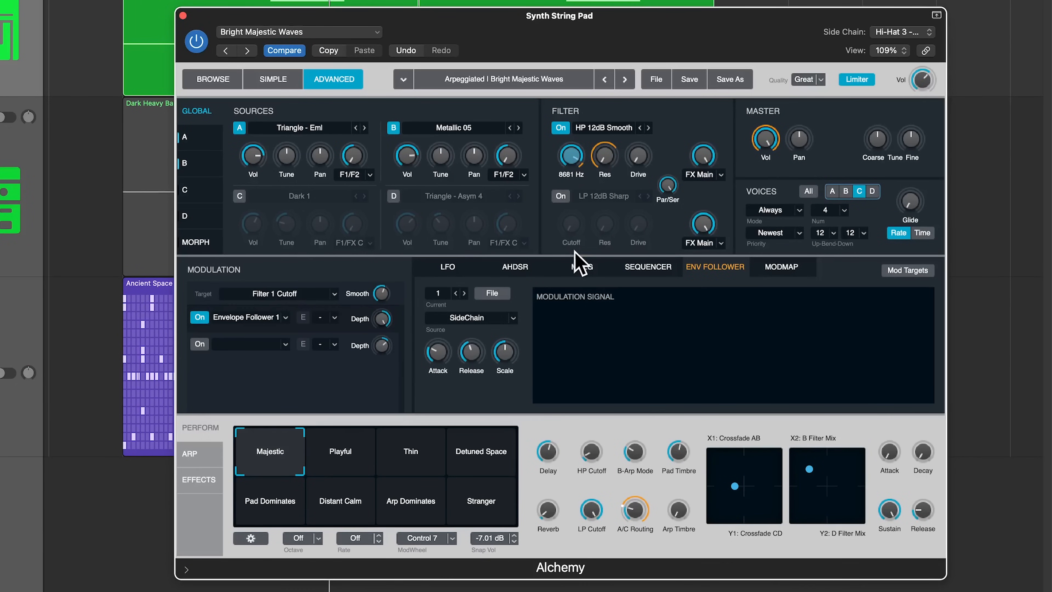
left_click_drag(570, 159, 560, 231)
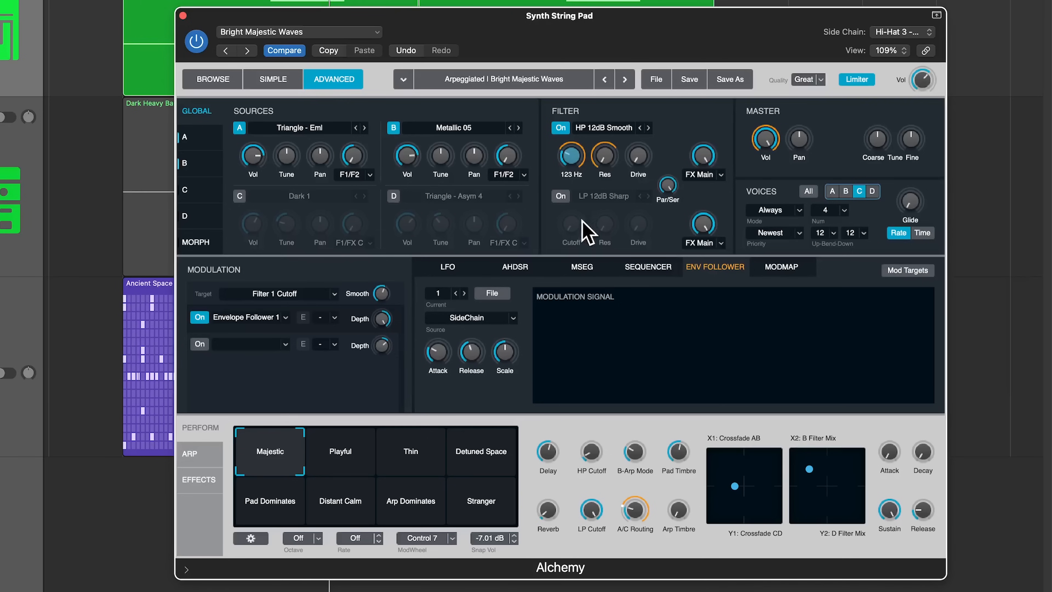
key("space")
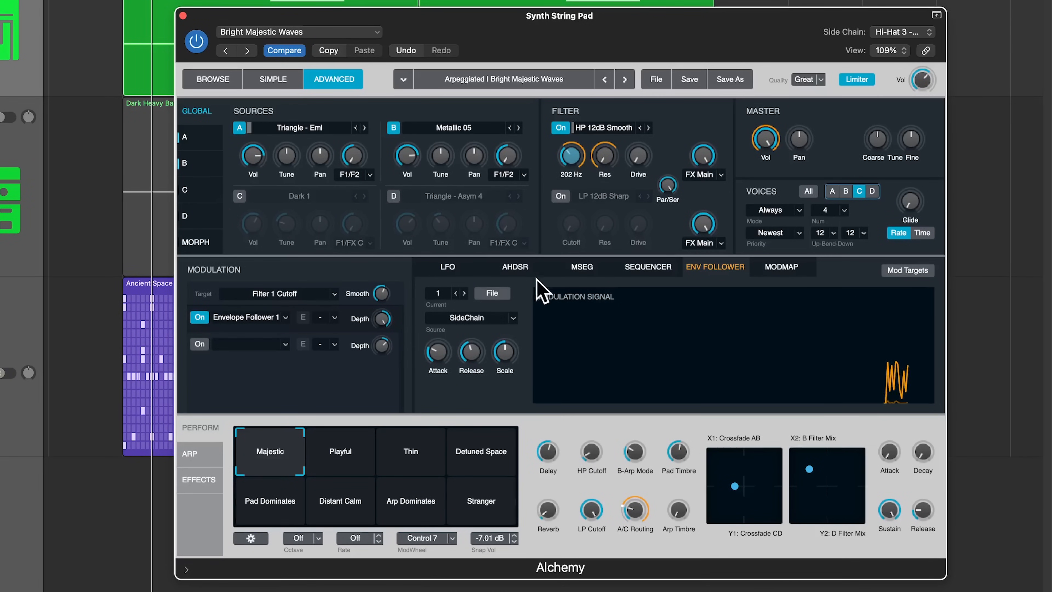
Switch Filter 1 to LP 12dB Clean, set follower depth to 62.7%, and turn cutoff to minimum.
left_click(597, 128)
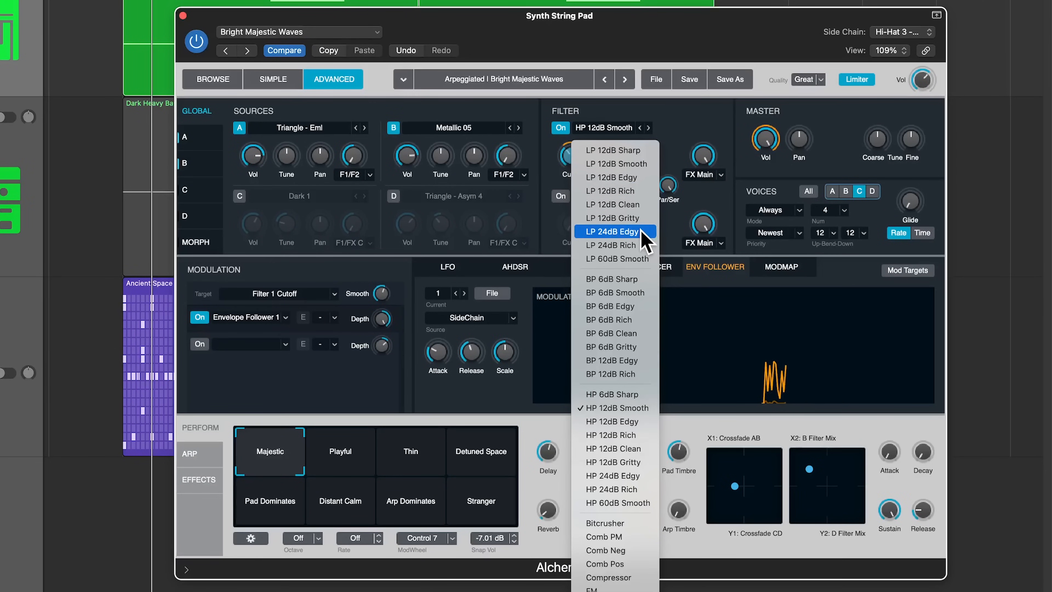
left_click(633, 206)
mouse_move(383, 328)
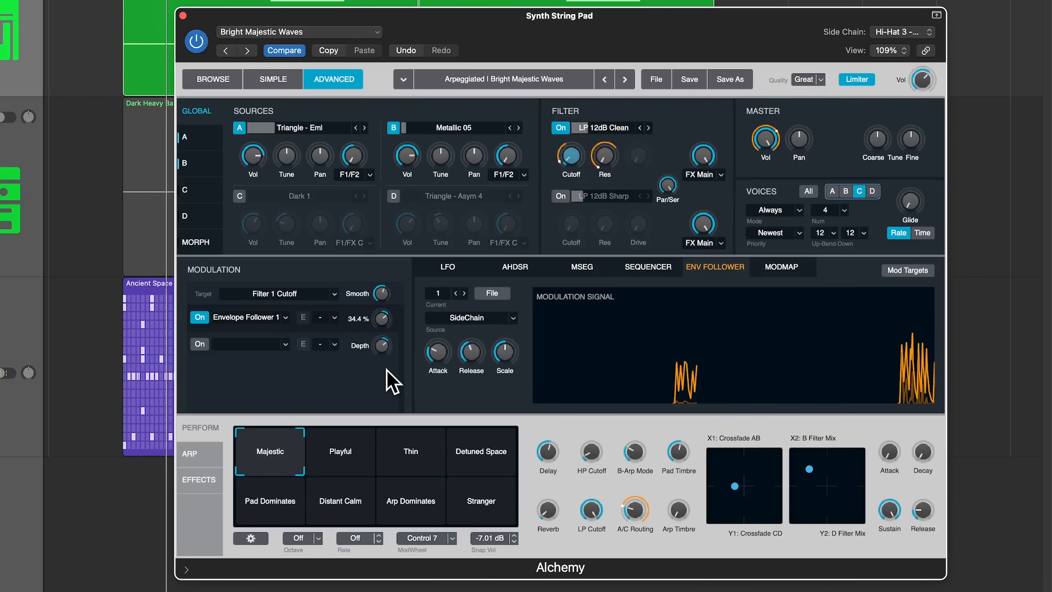
left_click_drag(386, 369, 394, 423)
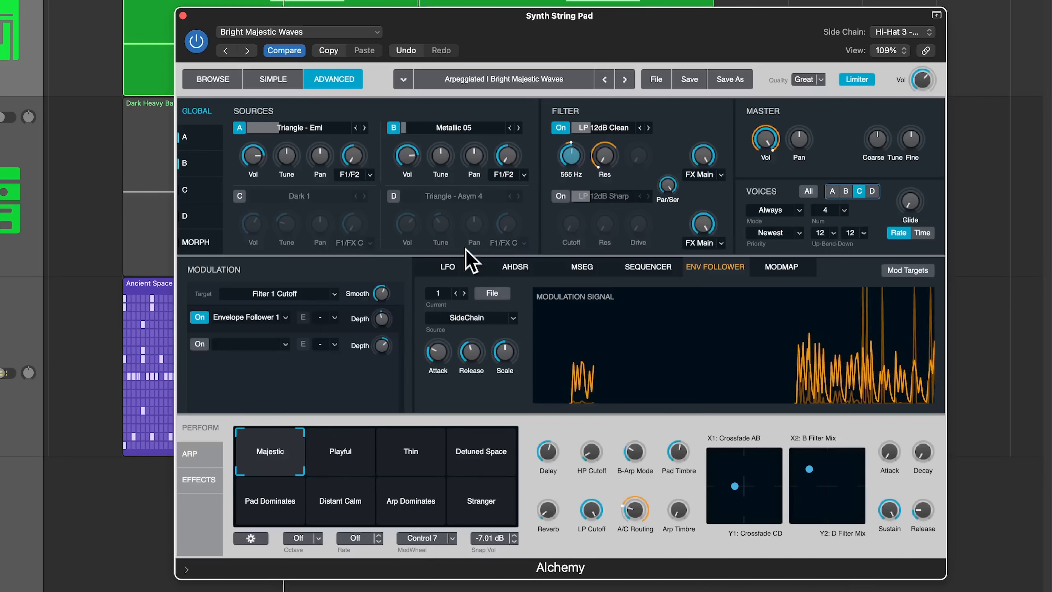
left_click_drag(382, 329, 401, 297)
left_click_drag(569, 160, 571, 166)
Adjust the follower's release, attack and scale to 74.10%, with smoothing around 35%.
left_click_drag(472, 358, 524, 350)
left_click_drag(446, 369, 448, 377)
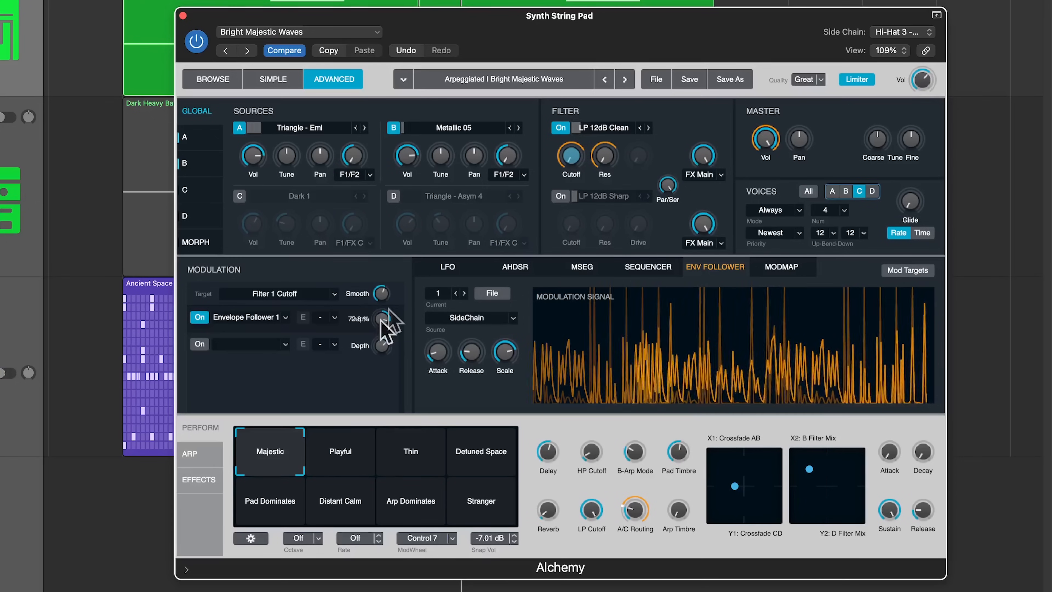
left_click_drag(387, 305, 361, 383)
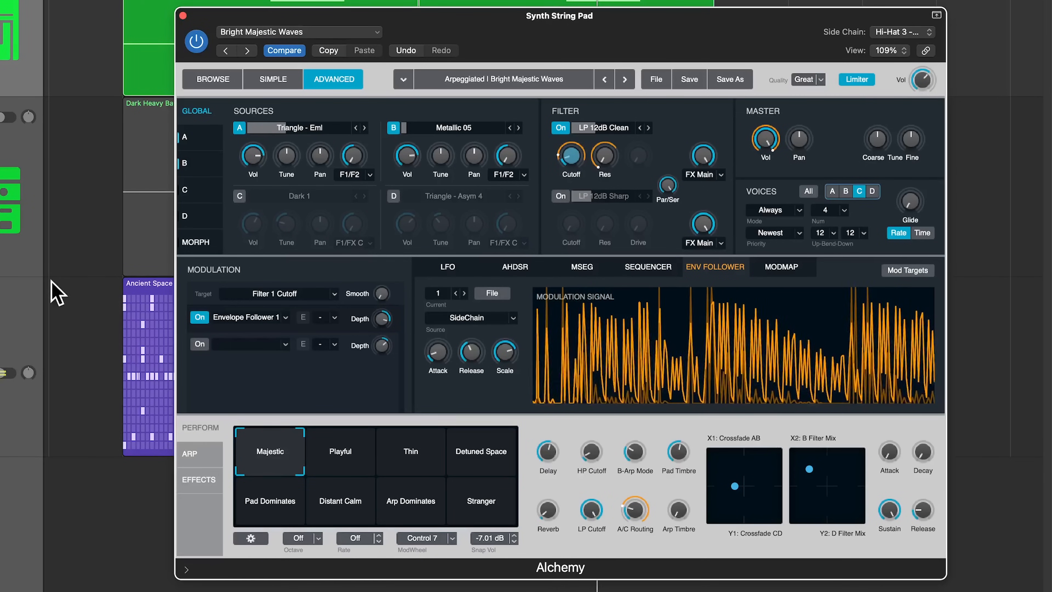
Select the Dark Heavy Bass region and bring the Alchemy window back to its perform controls.
left_click(159, 202)
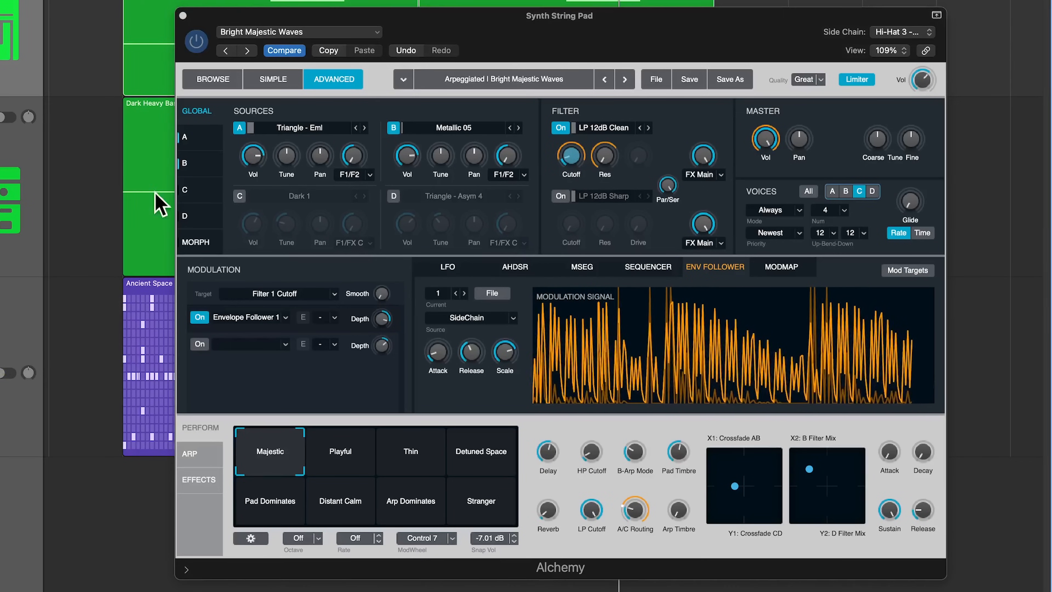
left_click(538, 38)
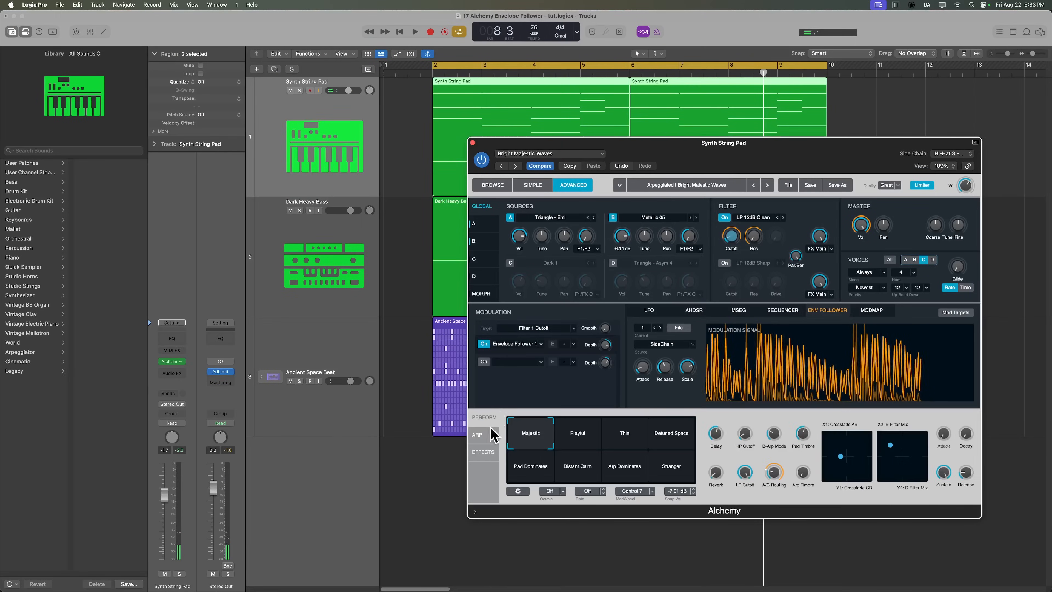
left_click(486, 436)
left_click(486, 419)
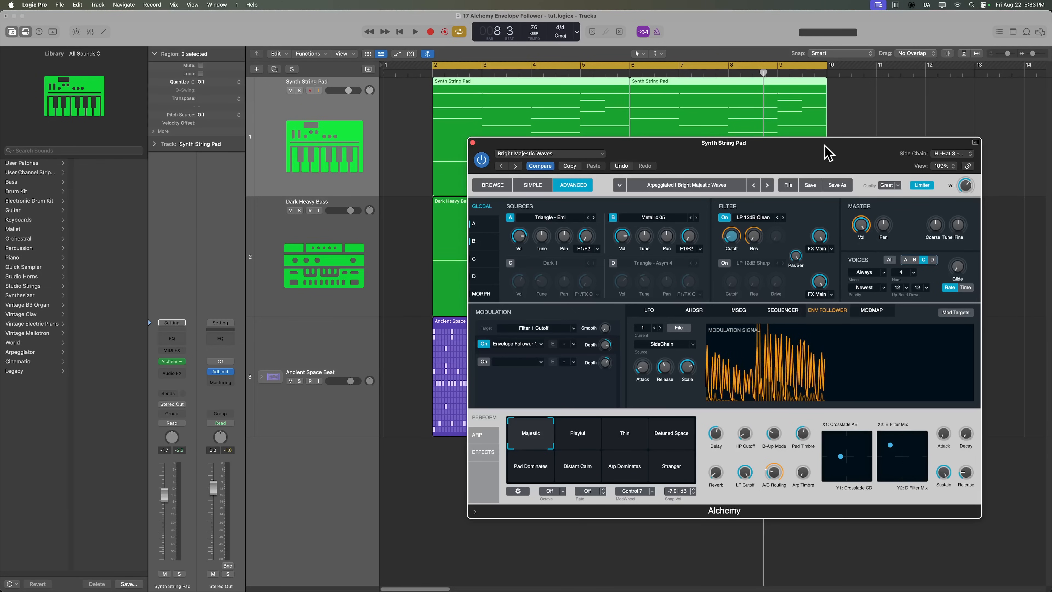
Play the arrangement while retuning Envelope Follower 1's depth, then stop playback.
key("space")
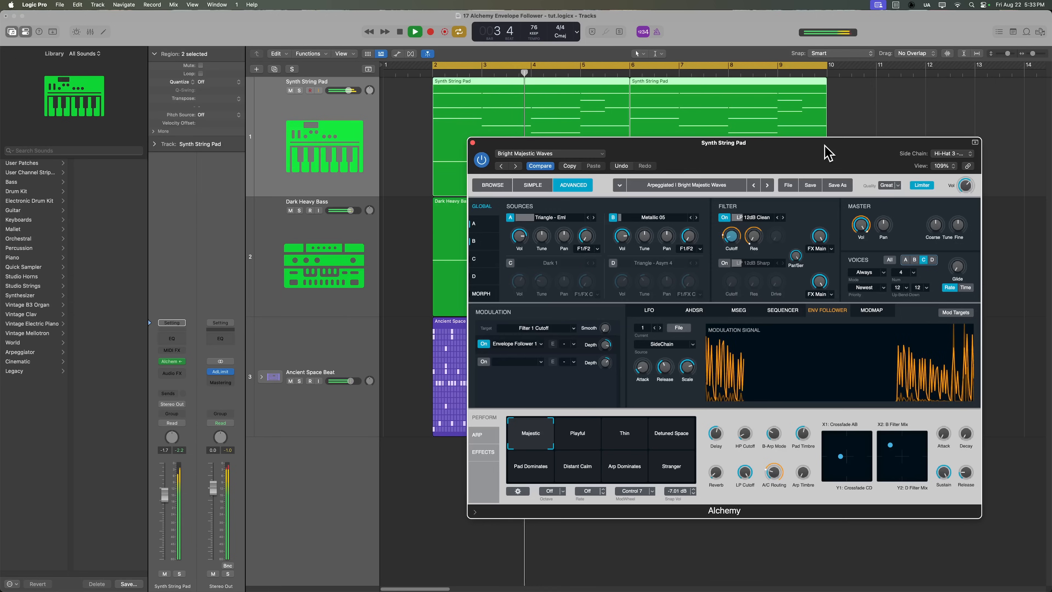
mouse_move(606, 345)
left_mouse_down()
mouse_move(608, 364)
mouse_move(609, 353)
left_mouse_up()
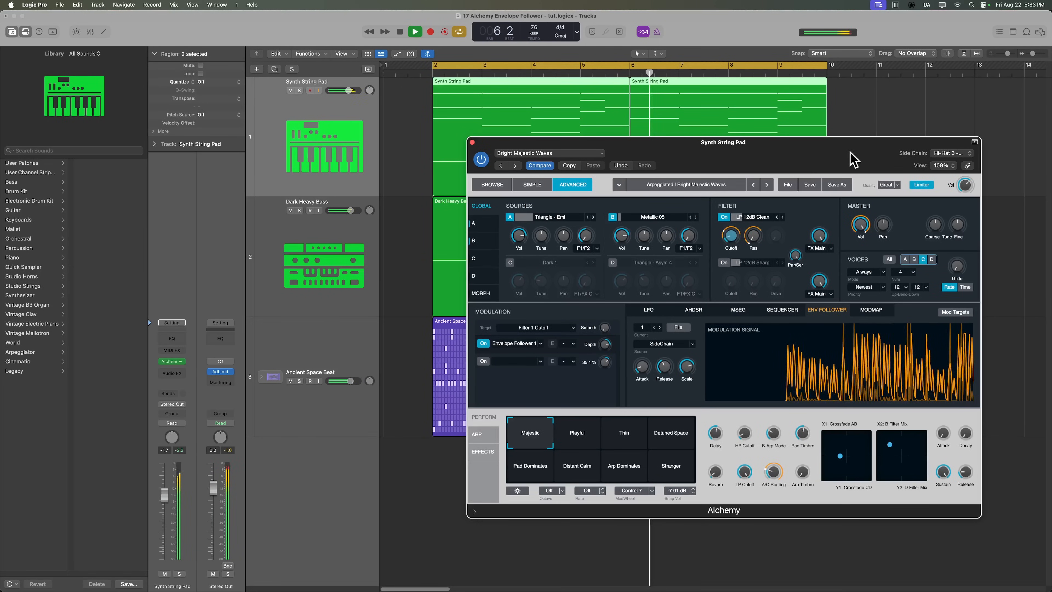
left_click_drag(607, 342, 611, 341)
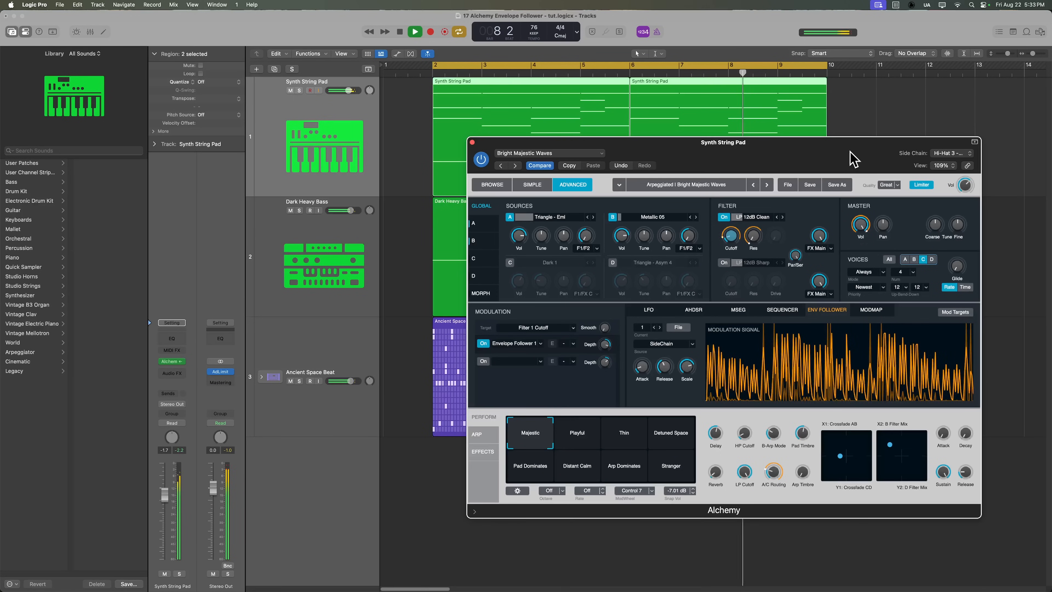
key("space")
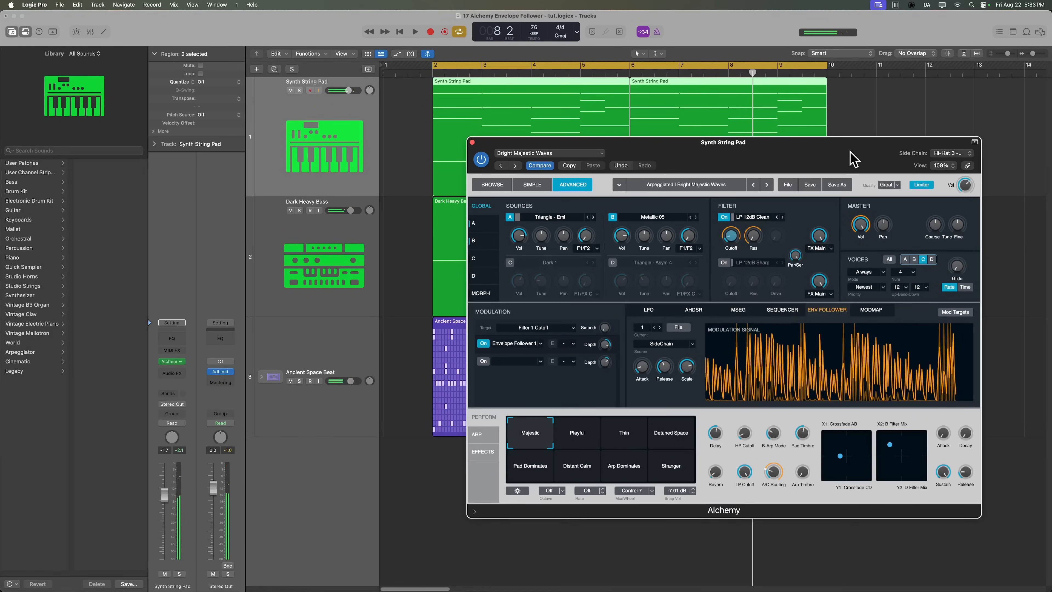